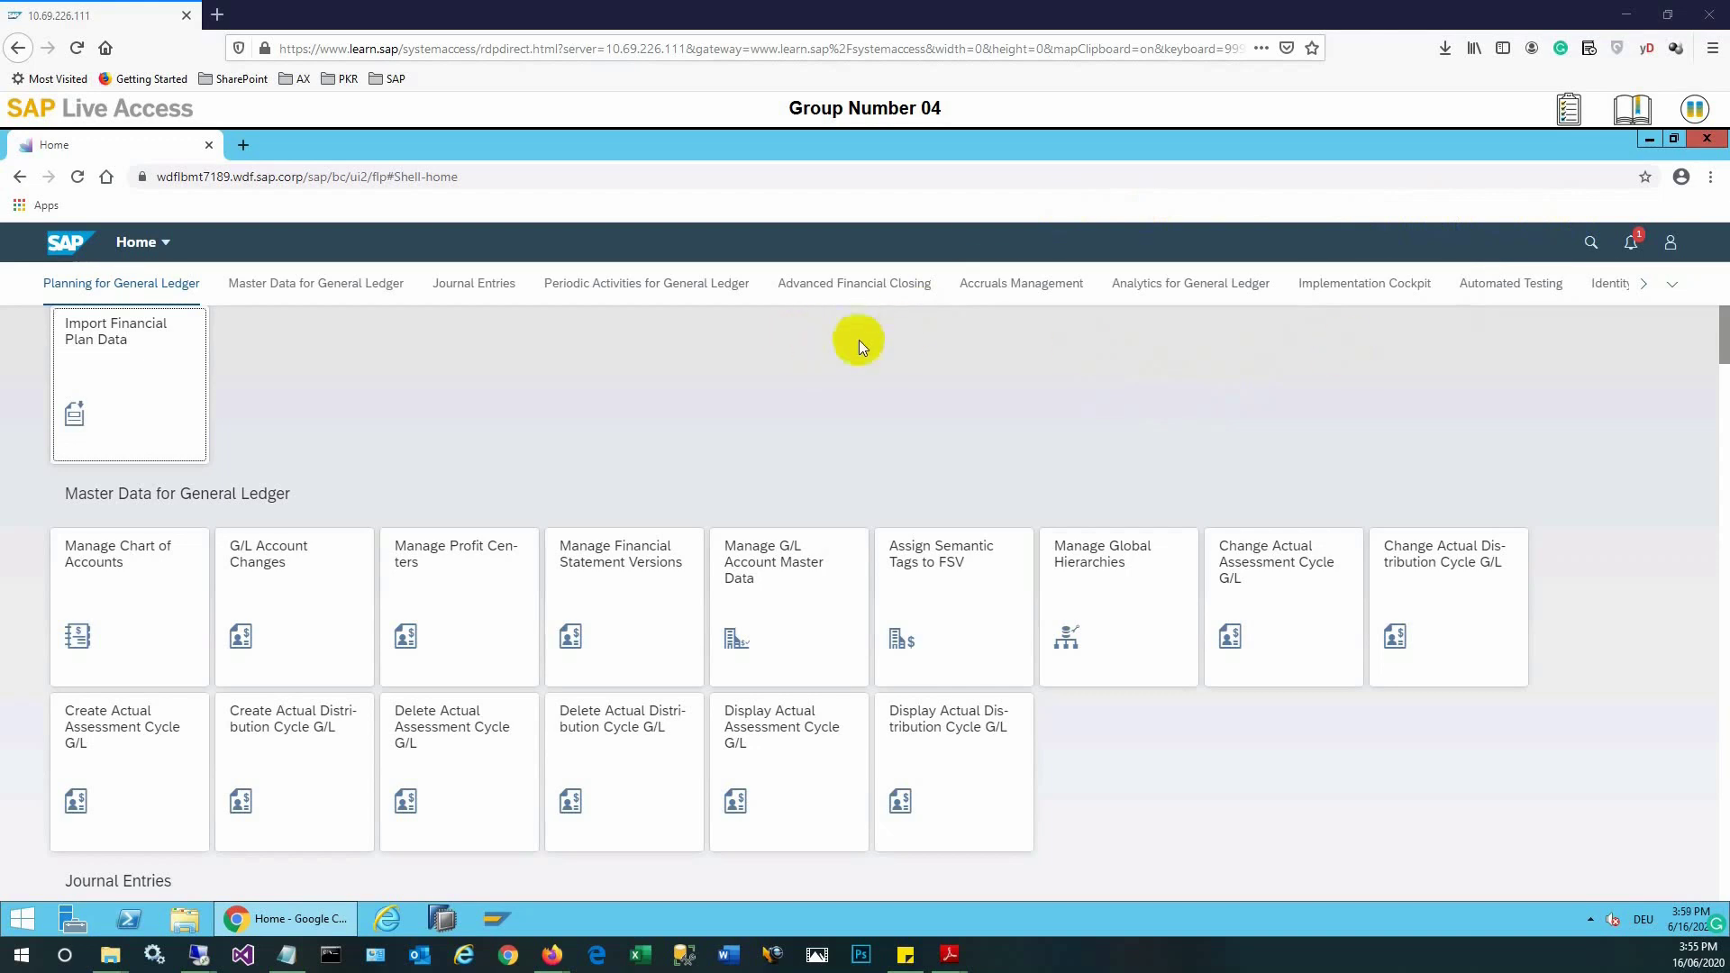
- Browse the launchpad groups to Journal Entries and launch Post General Journal Entries
{"action": "left_click", "coordinate": [1673, 287]}
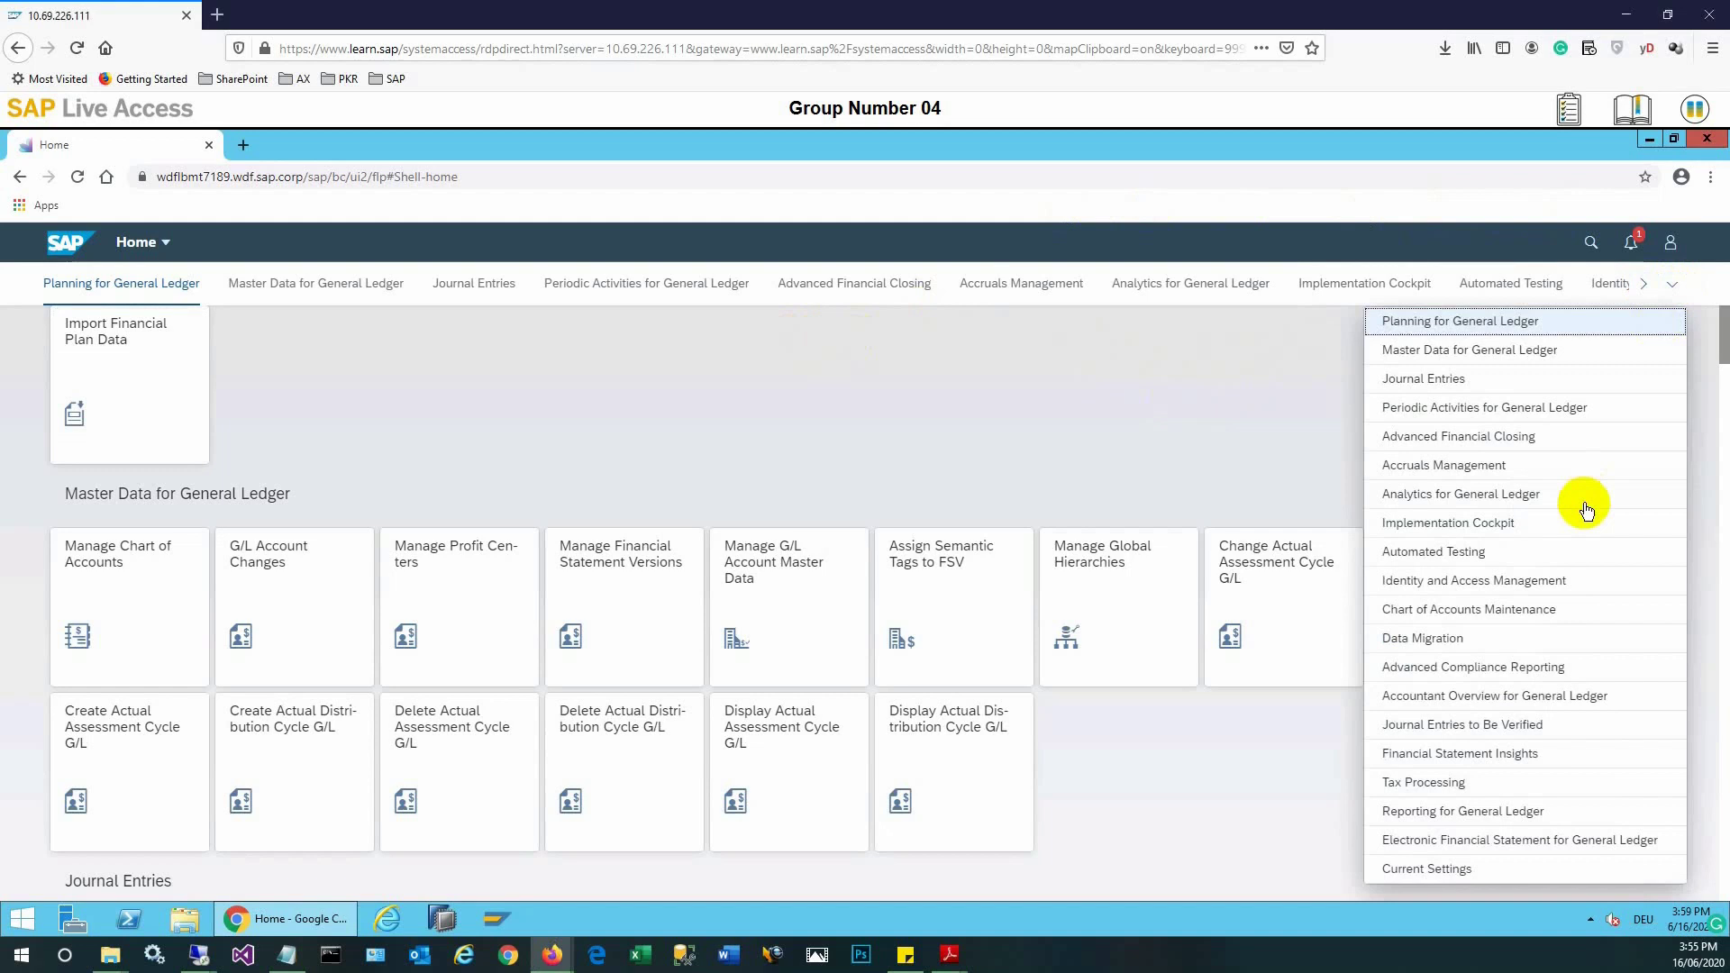
{"action": "left_click", "coordinate": [1127, 426]}
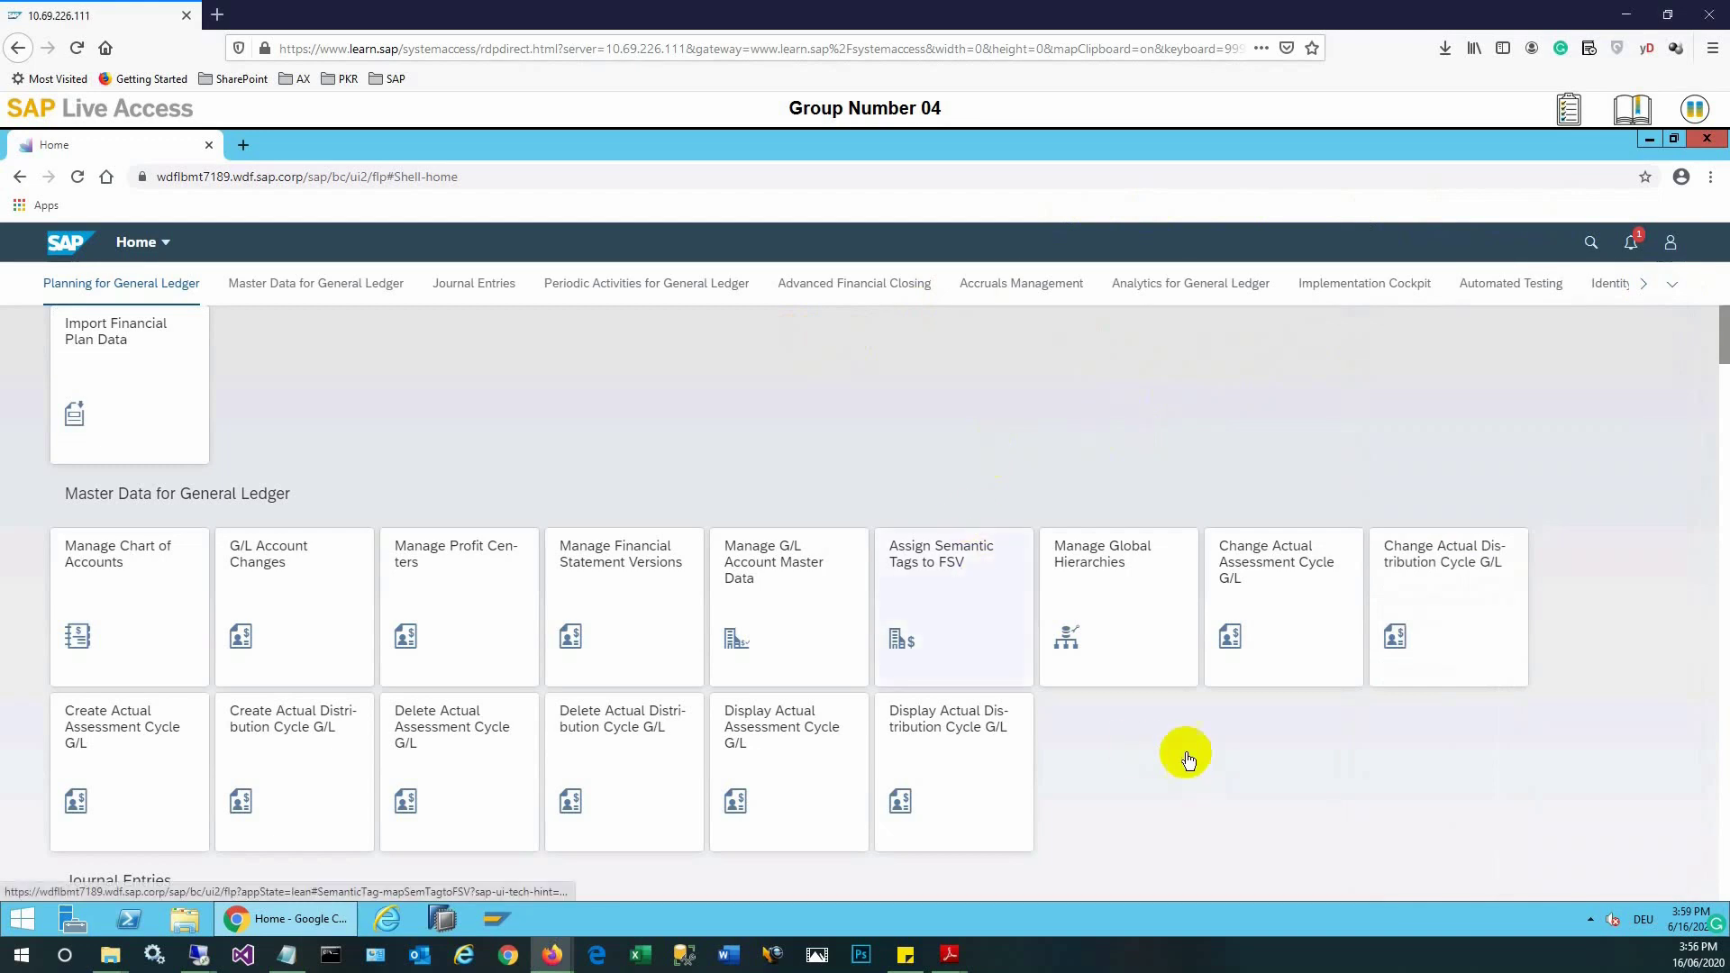
{"action": "left_click", "coordinate": [614, 292]}
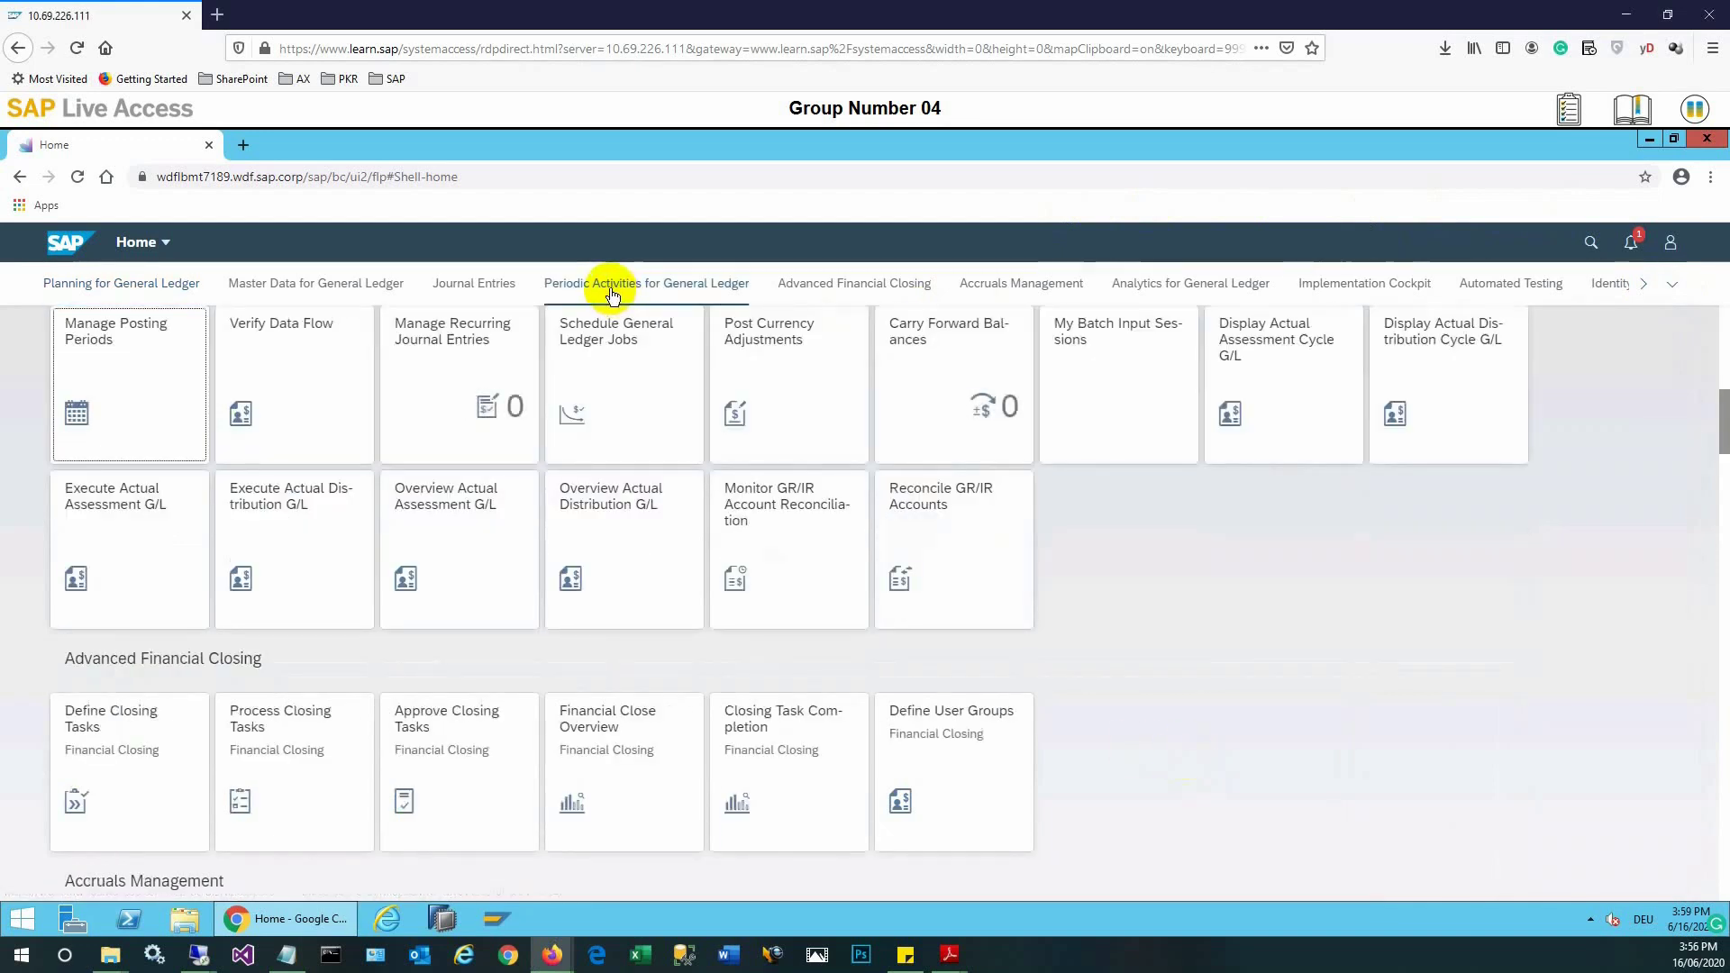
{"action": "scroll", "coordinate": [1097, 624], "scroll_direction": "down", "scroll_amount": 15}
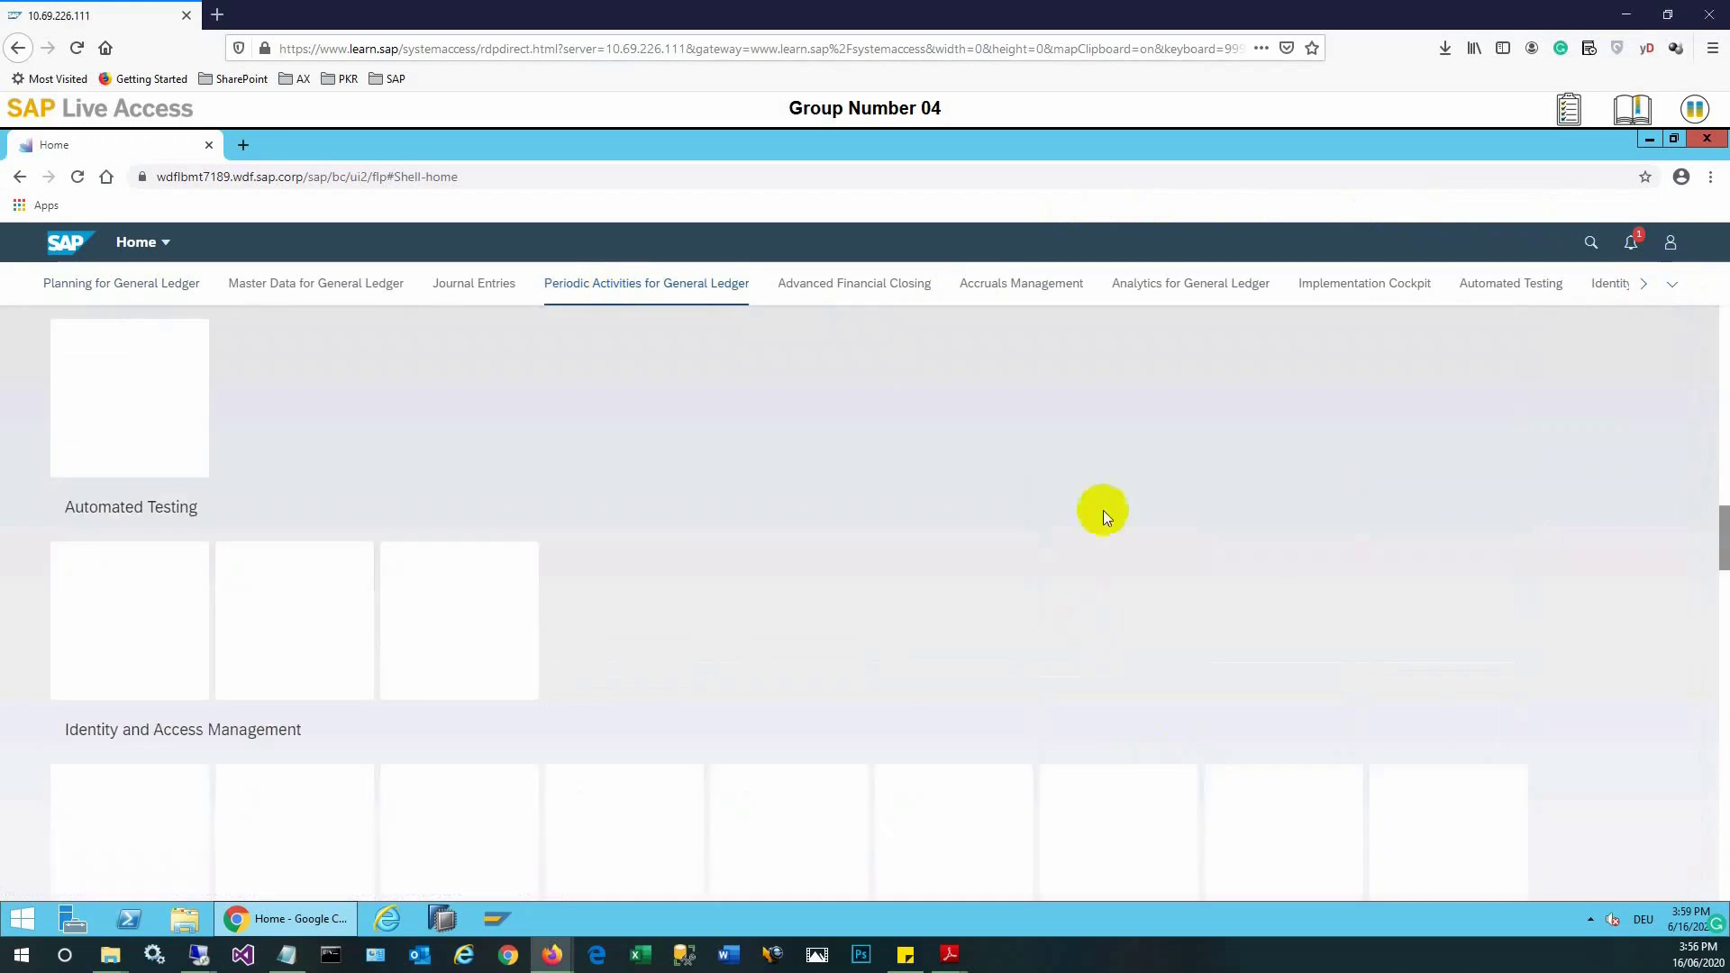
{"action": "scroll", "coordinate": [1103, 510], "scroll_direction": "down", "scroll_amount": 3}
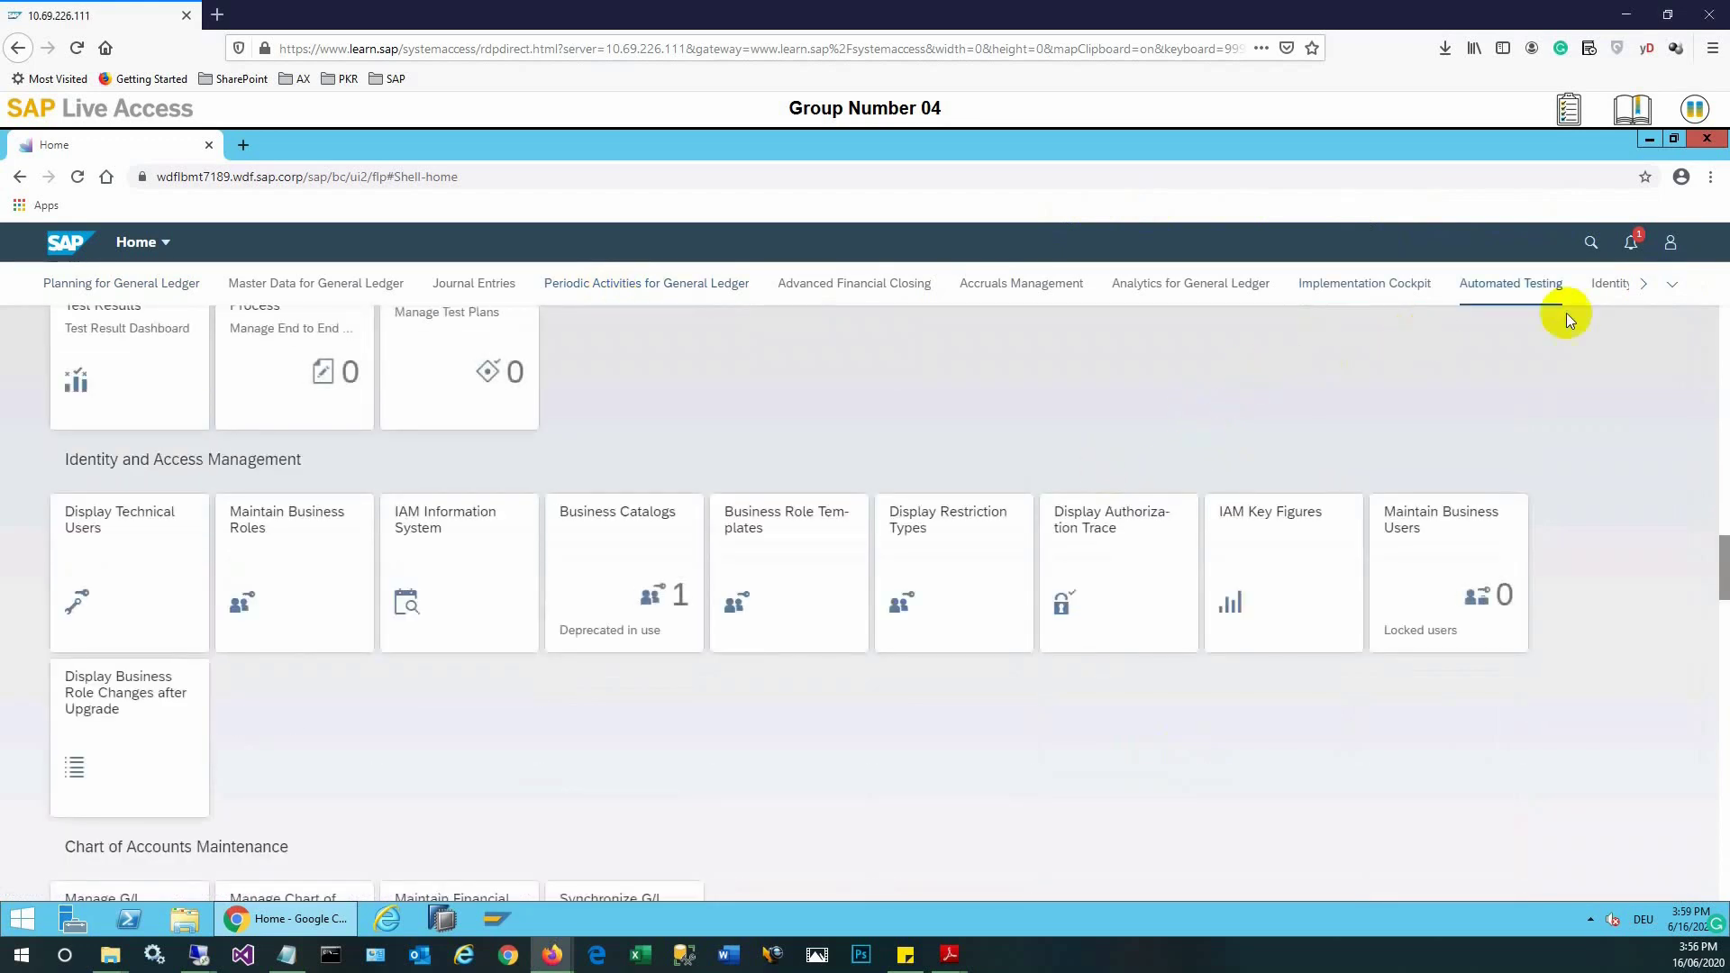
{"action": "left_click", "coordinate": [1643, 283]}
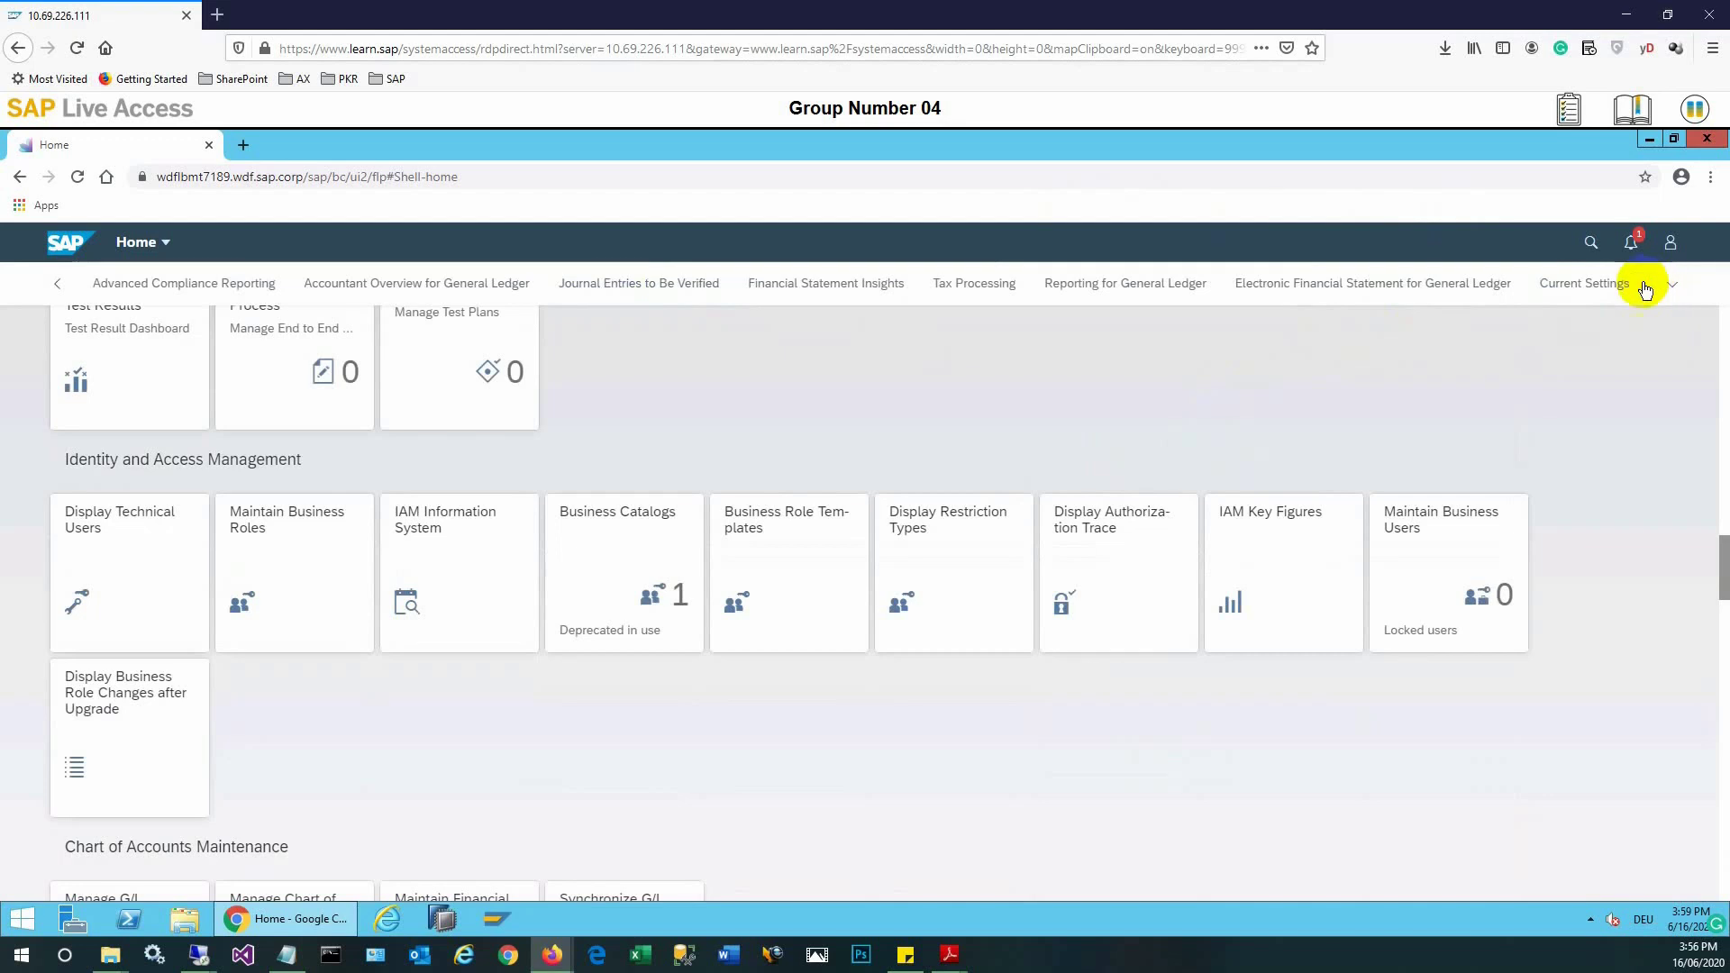
{"action": "left_click", "coordinate": [55, 285]}
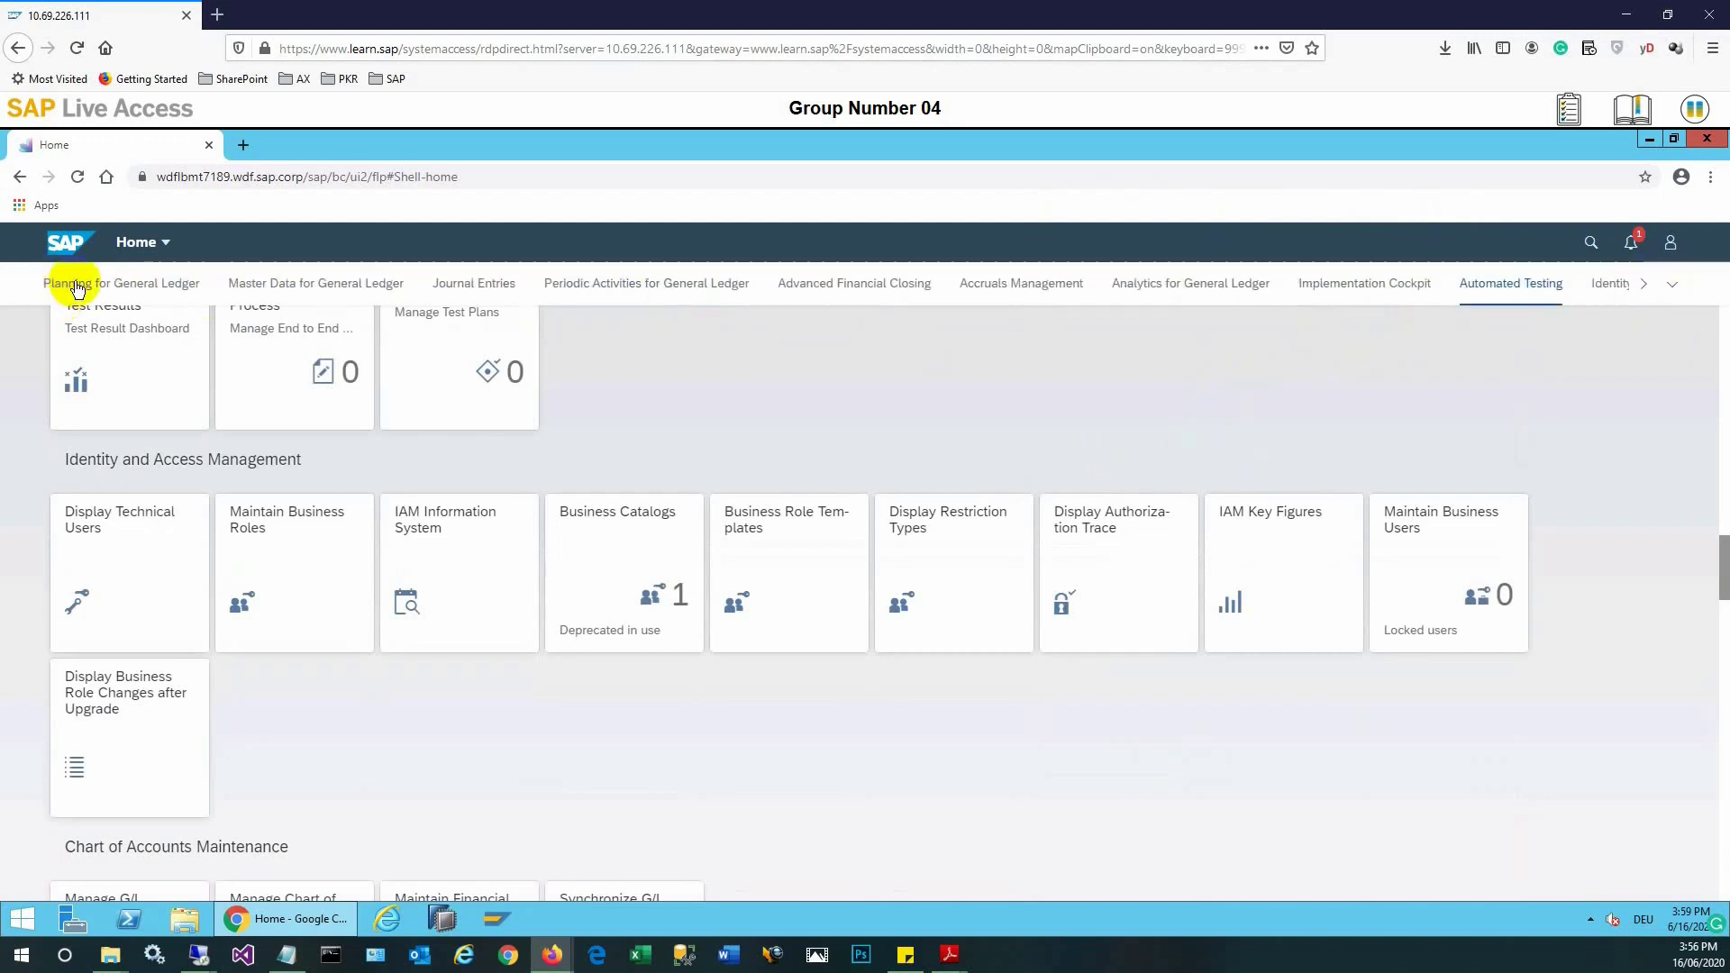
{"action": "left_click", "coordinate": [464, 287]}
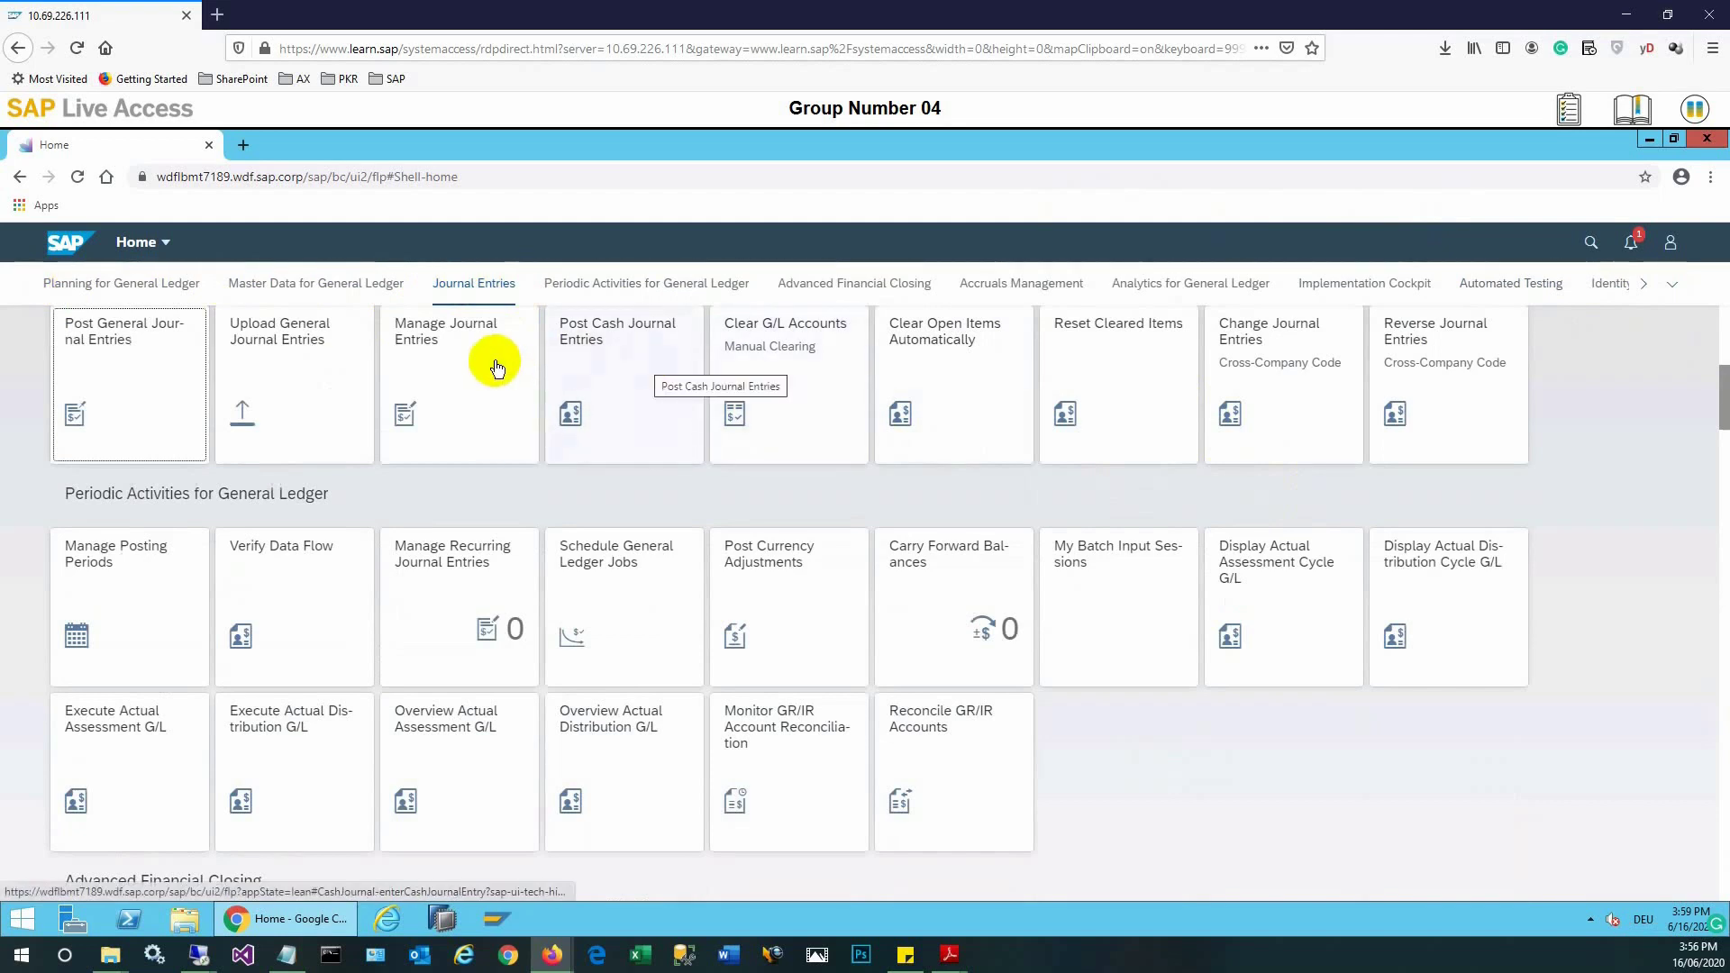
{"action": "left_click", "coordinate": [163, 363]}
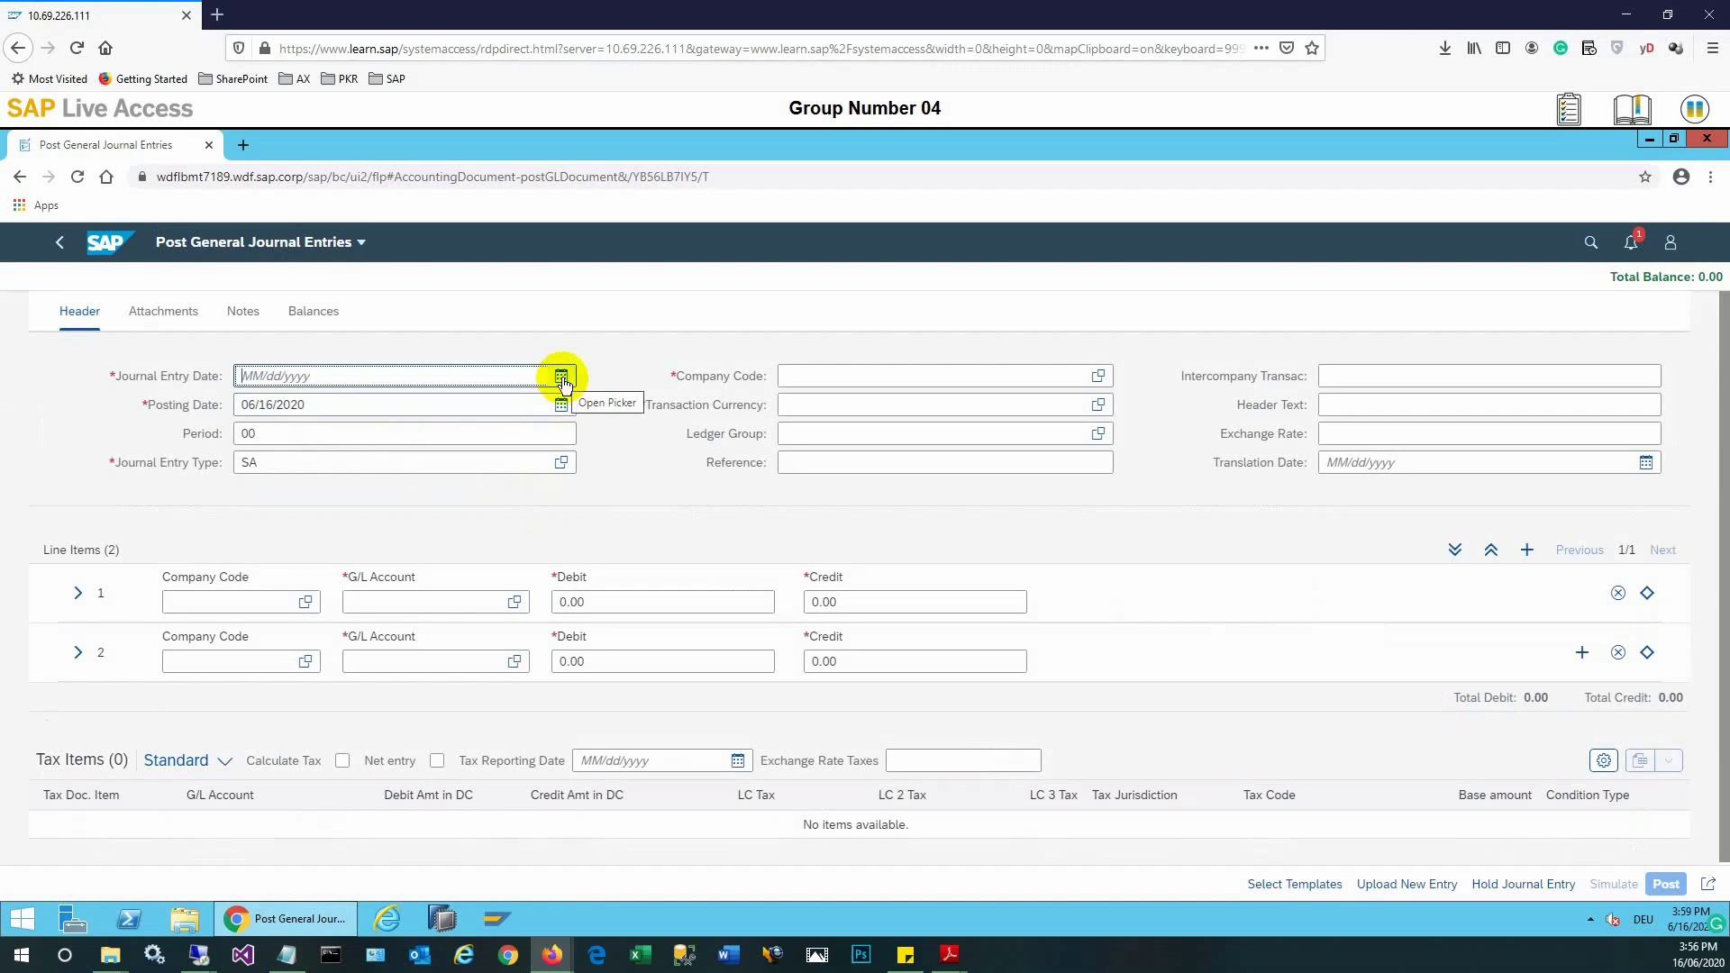
- Set the journal entry date to 06/16/2020 and pick company code 1010 from the value help
{"action": "left_click", "coordinate": [562, 379]}
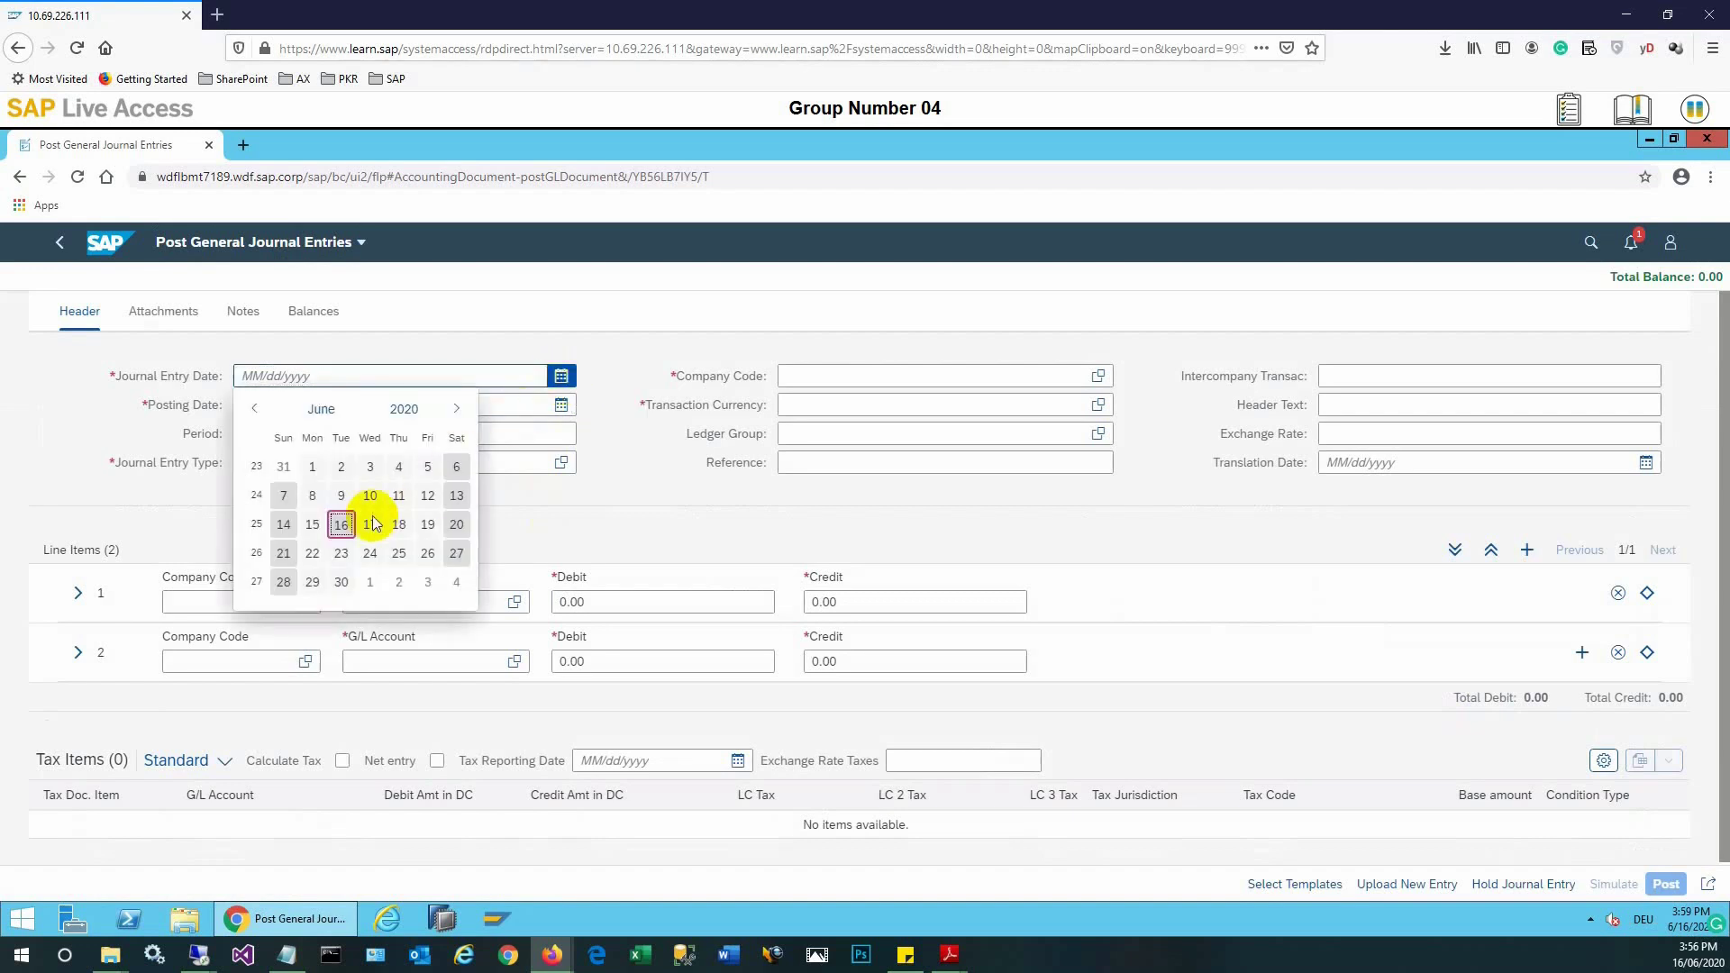
{"action": "left_click", "coordinate": [340, 524]}
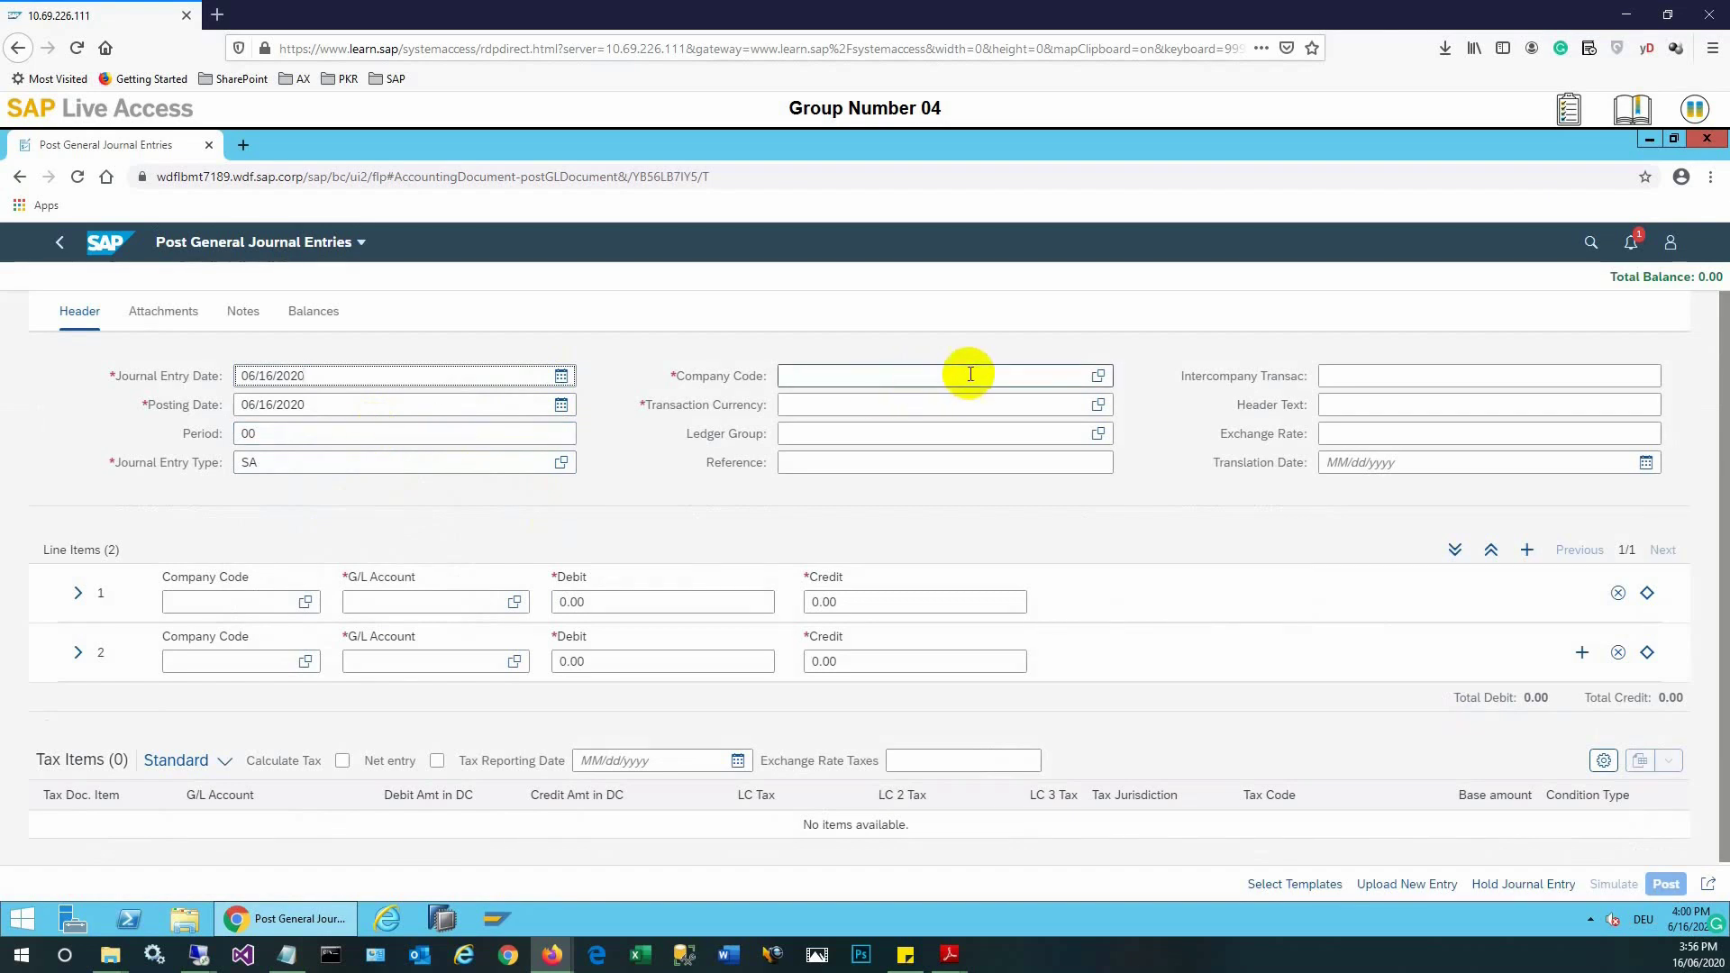
{"action": "left_click", "coordinate": [1009, 375]}
{"action": "left_click", "coordinate": [1097, 375]}
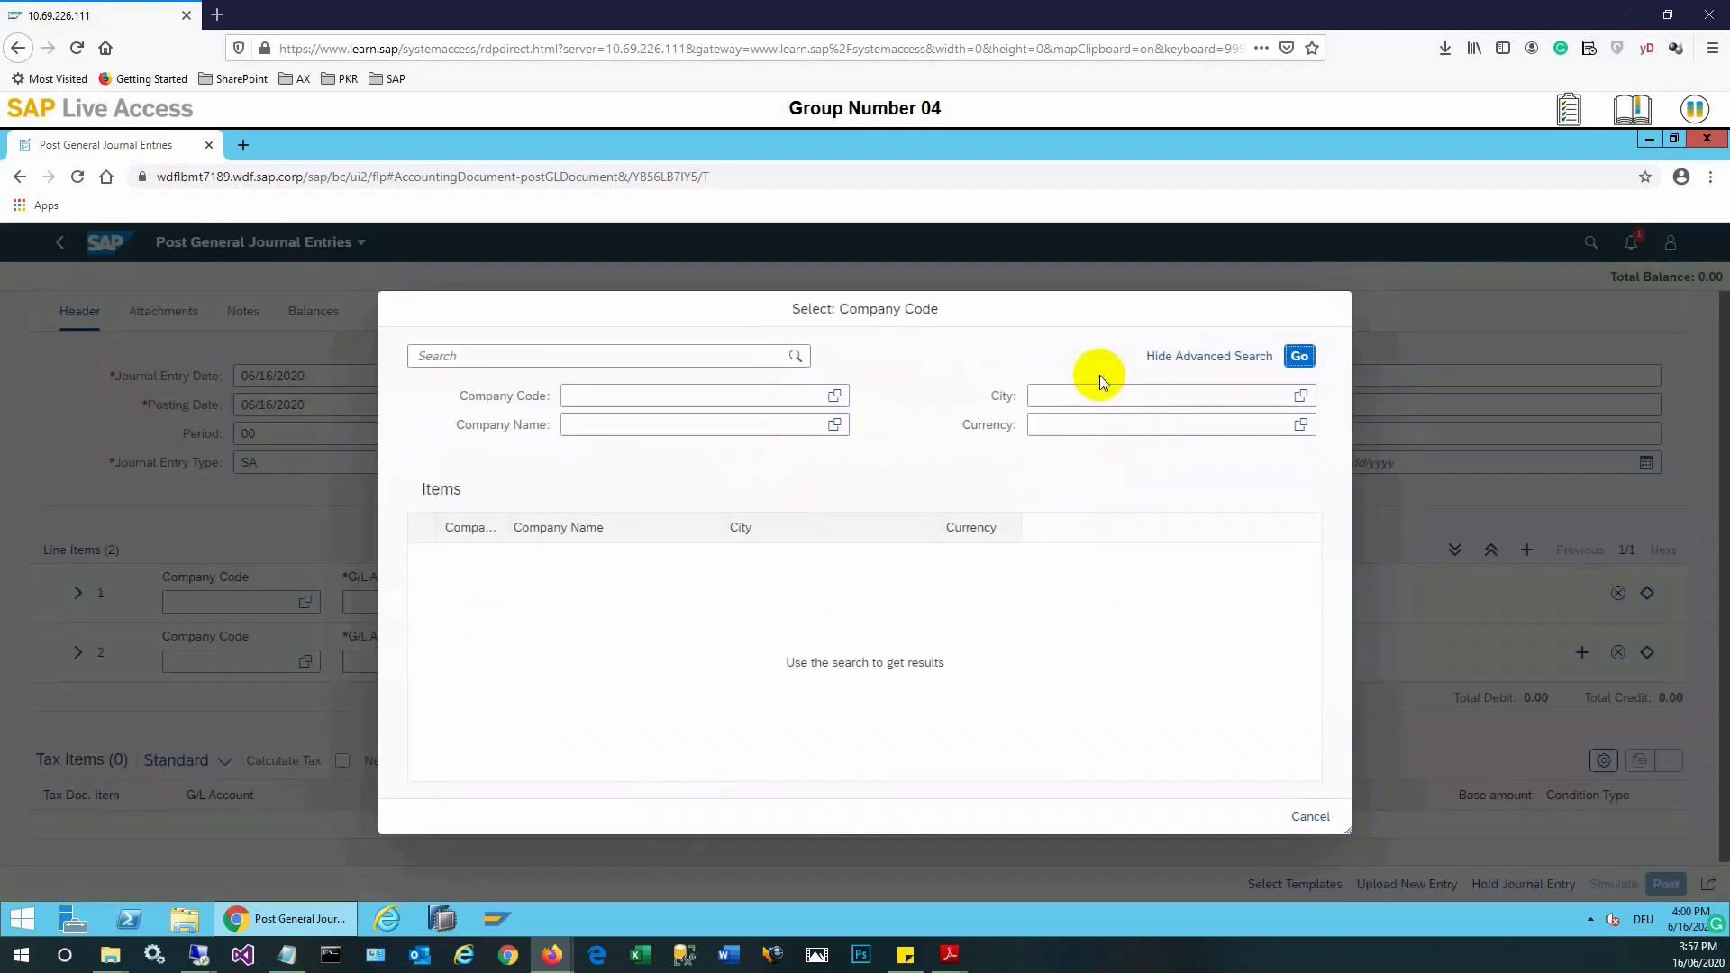
{"action": "left_click", "coordinate": [664, 397]}
{"action": "left_click", "coordinate": [742, 361]}
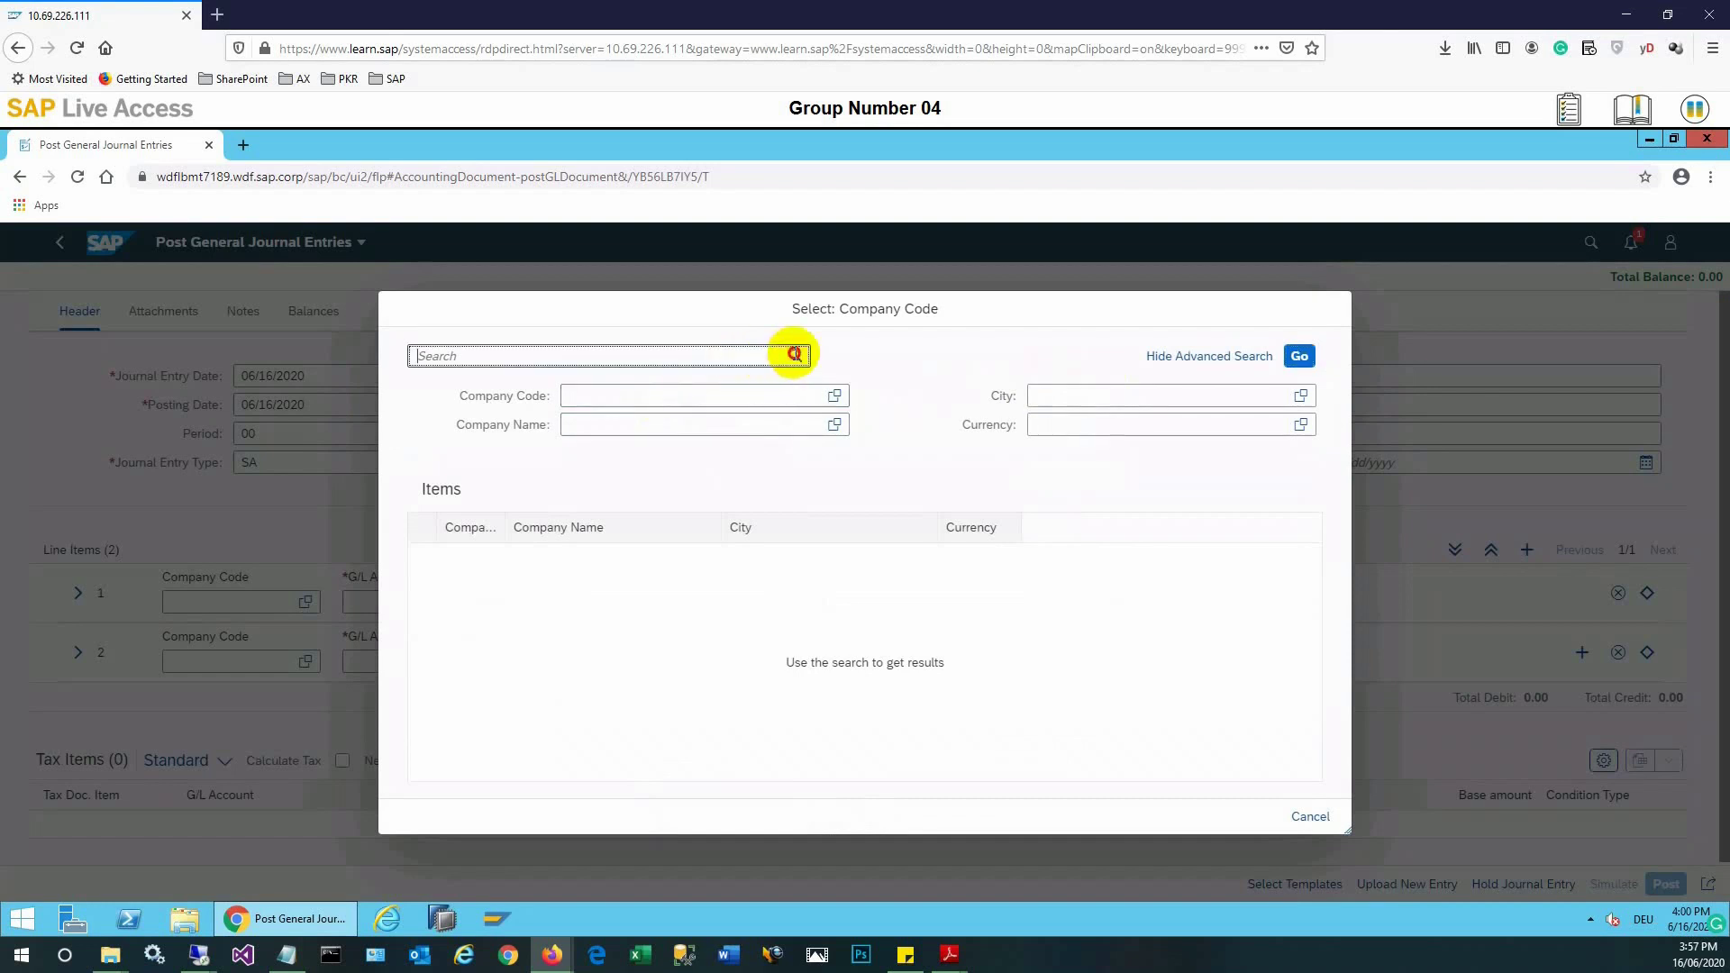
{"action": "left_click", "coordinate": [796, 357]}
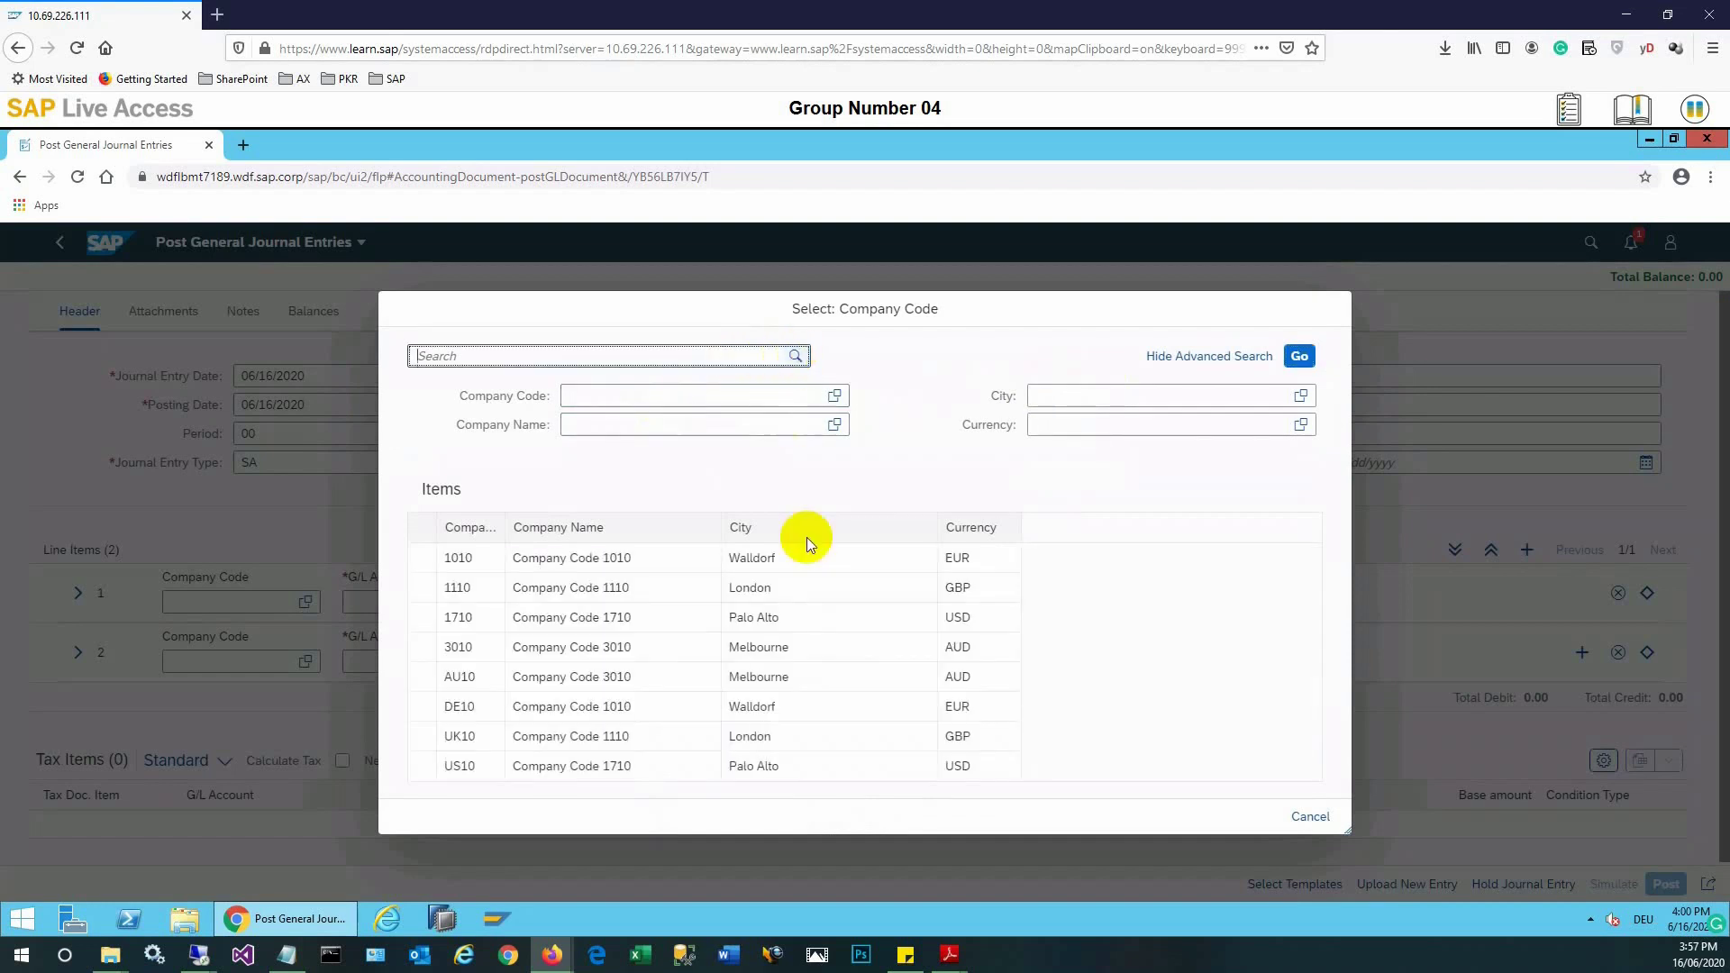
{"action": "left_click", "coordinate": [429, 558]}
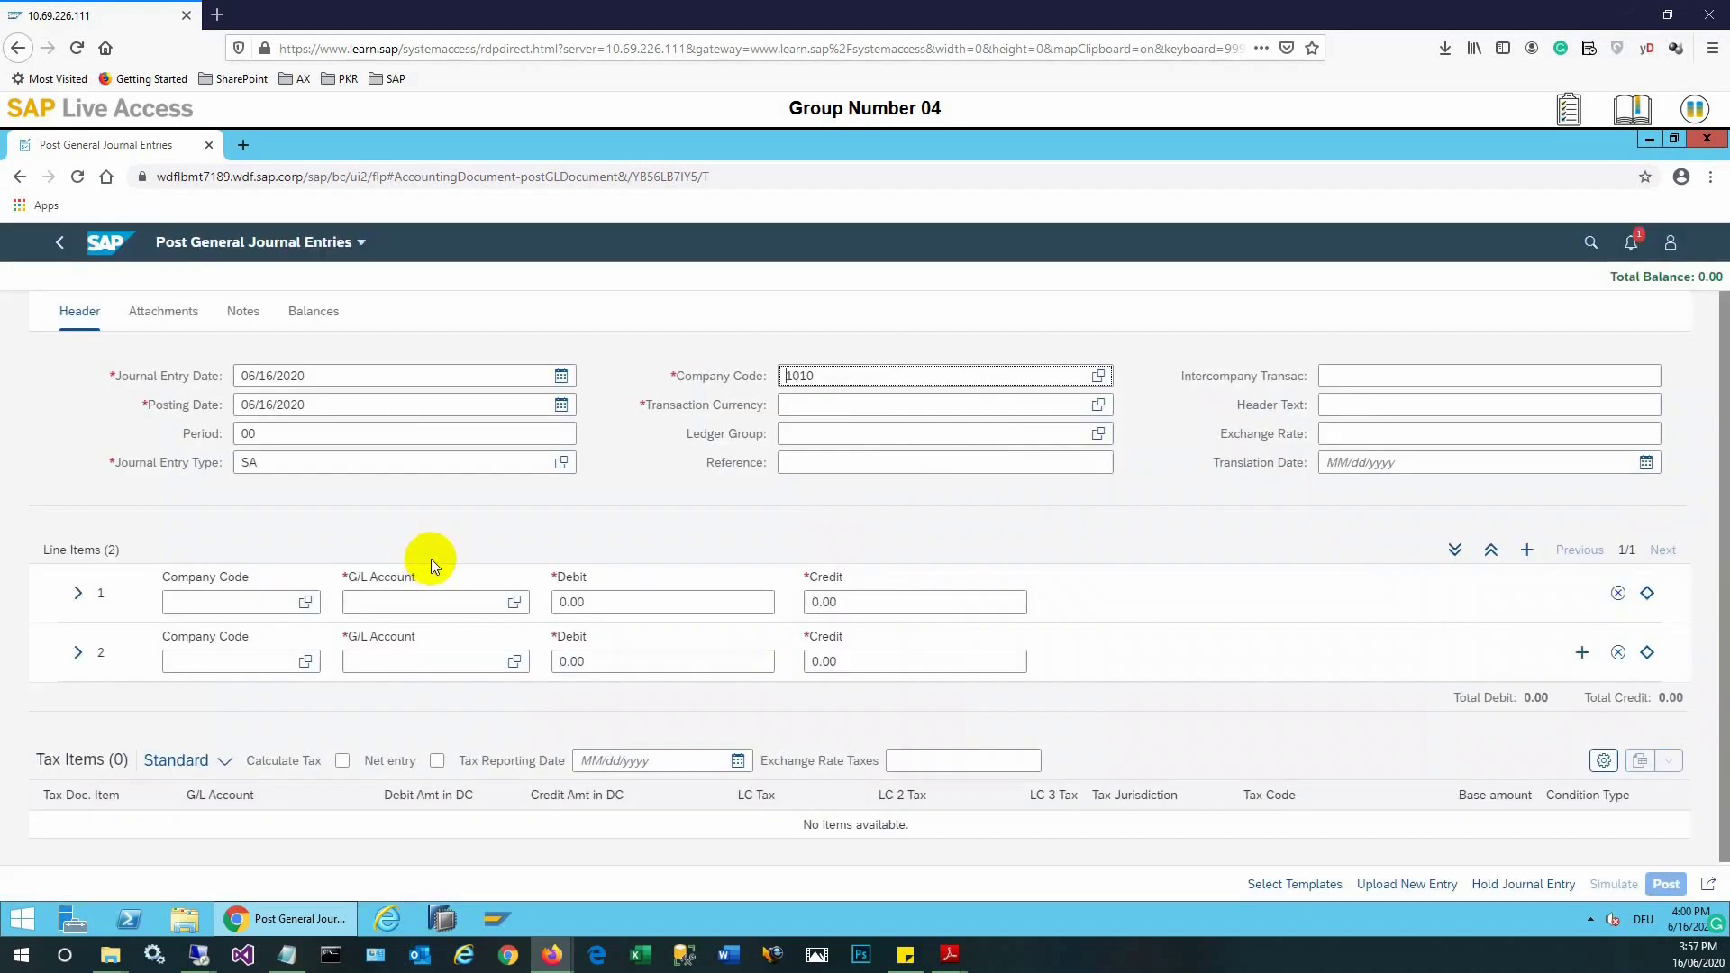
{"action": "left_click", "coordinate": [894, 407]}
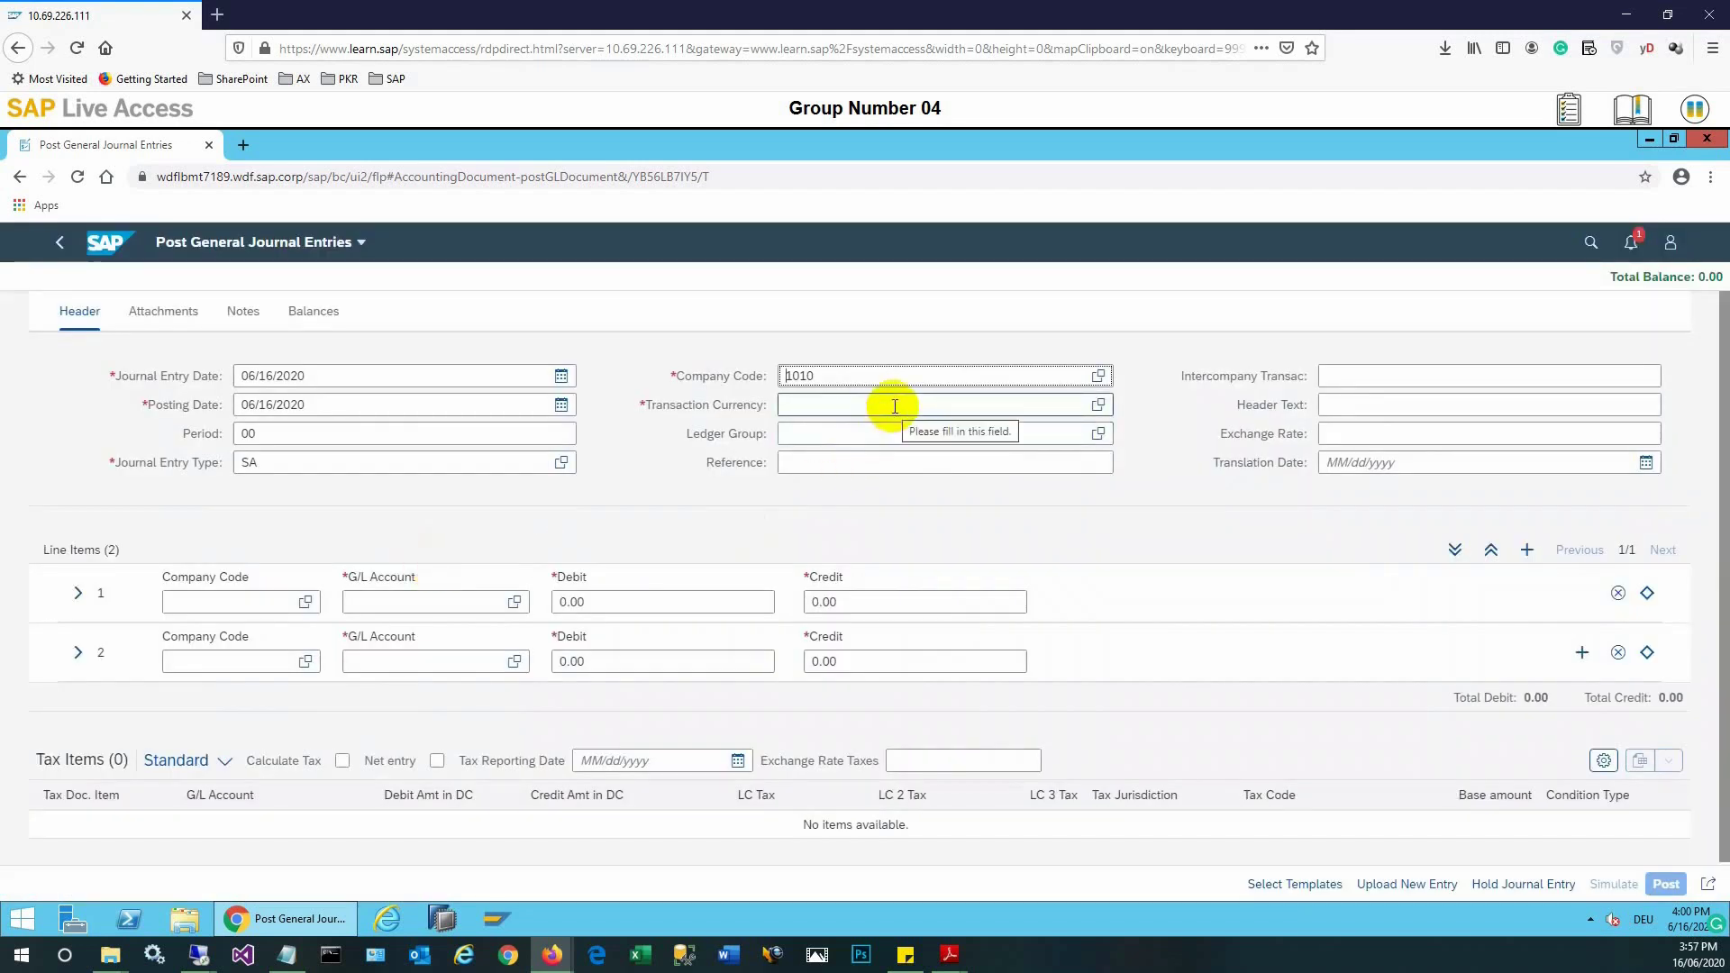
{"action": "left_click", "coordinate": [966, 404]}
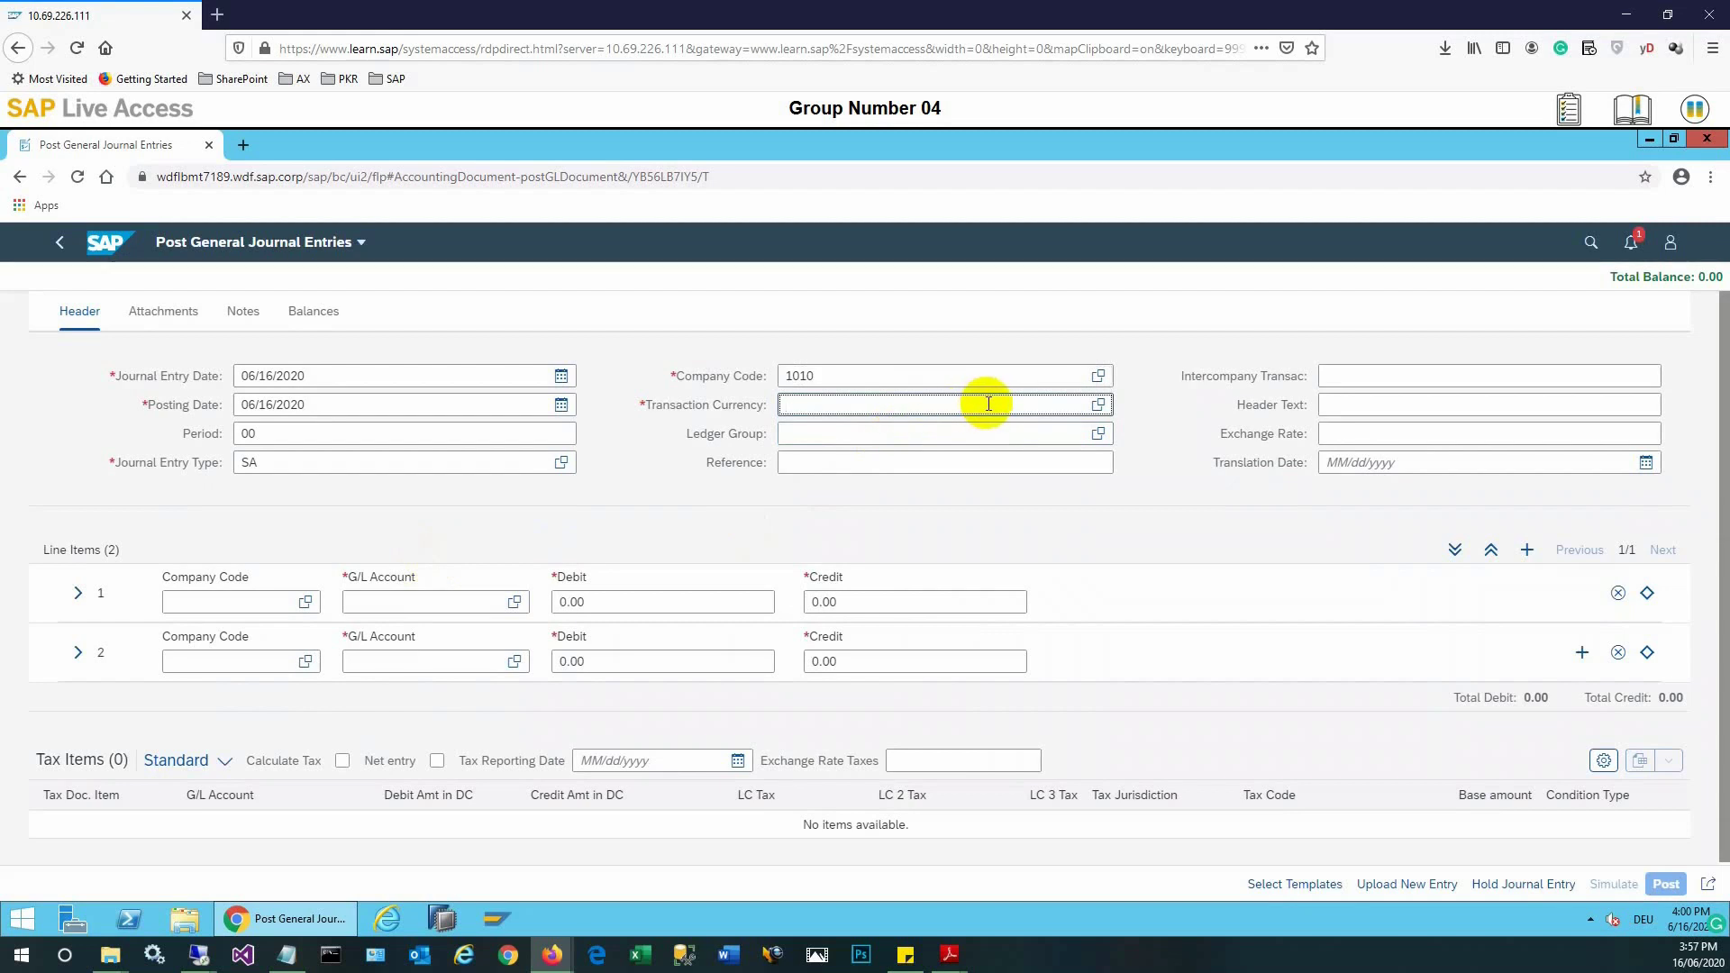
- Debit line 1 to G/L account 65003000 Vehicle Costs (1010) with 1,190.00 EUR
{"action": "left_click", "coordinate": [381, 603]}
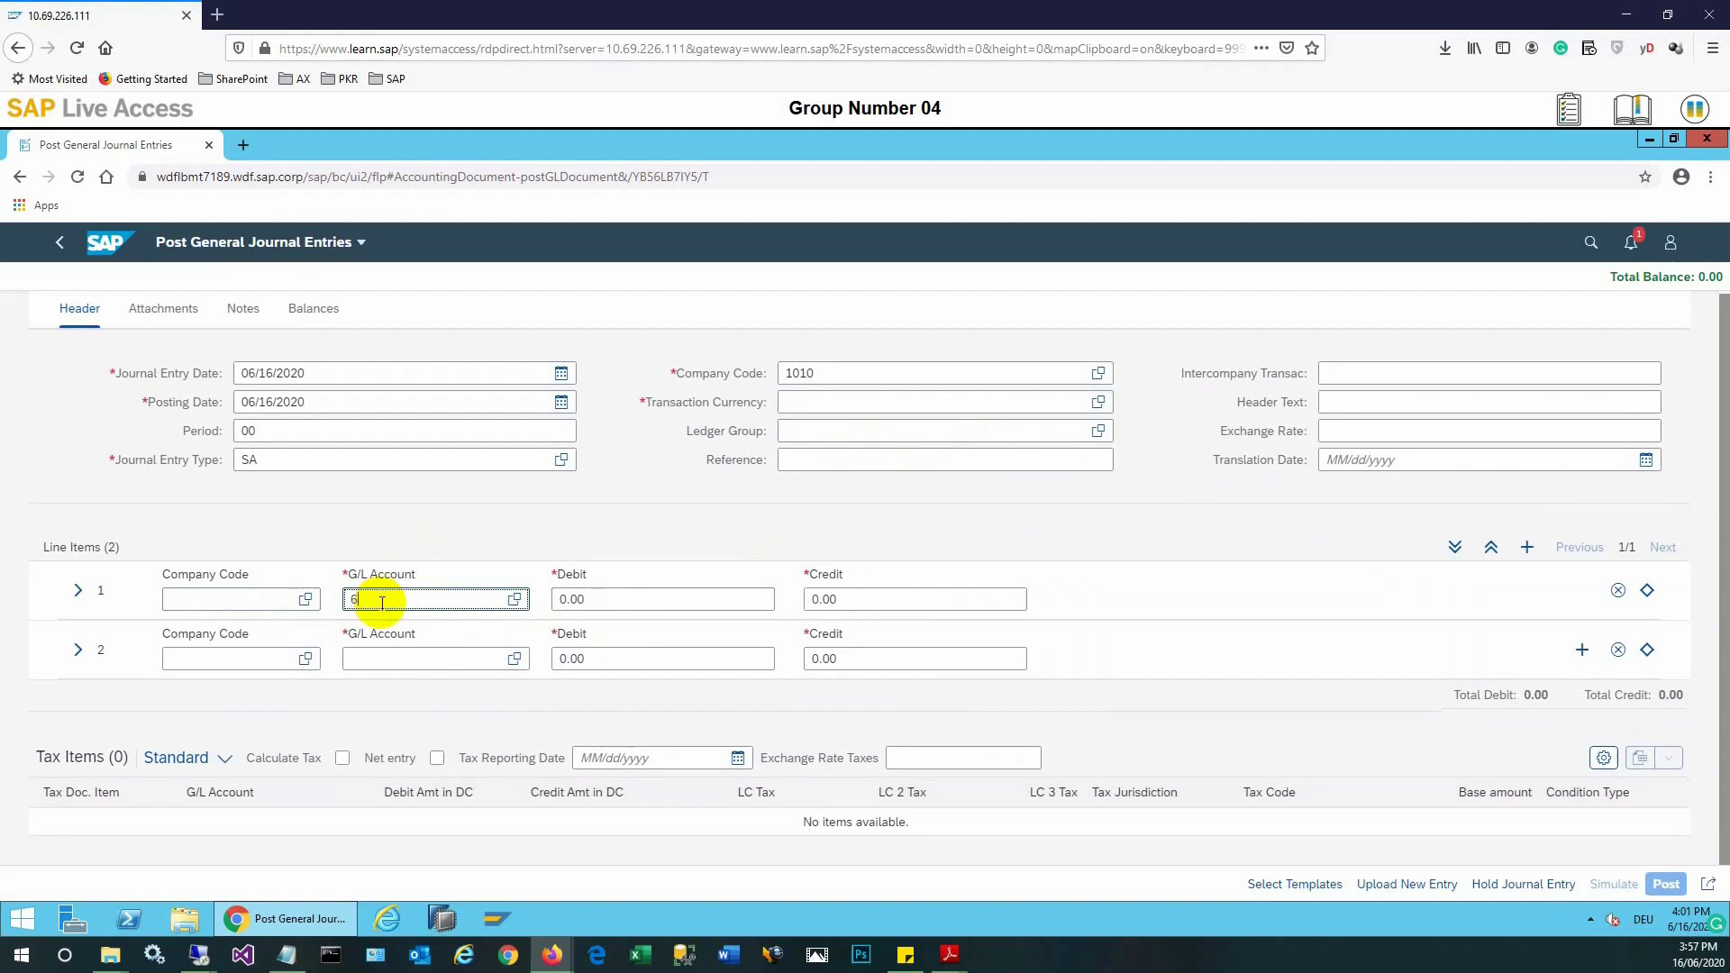
{"action": "type", "text": "65003"}
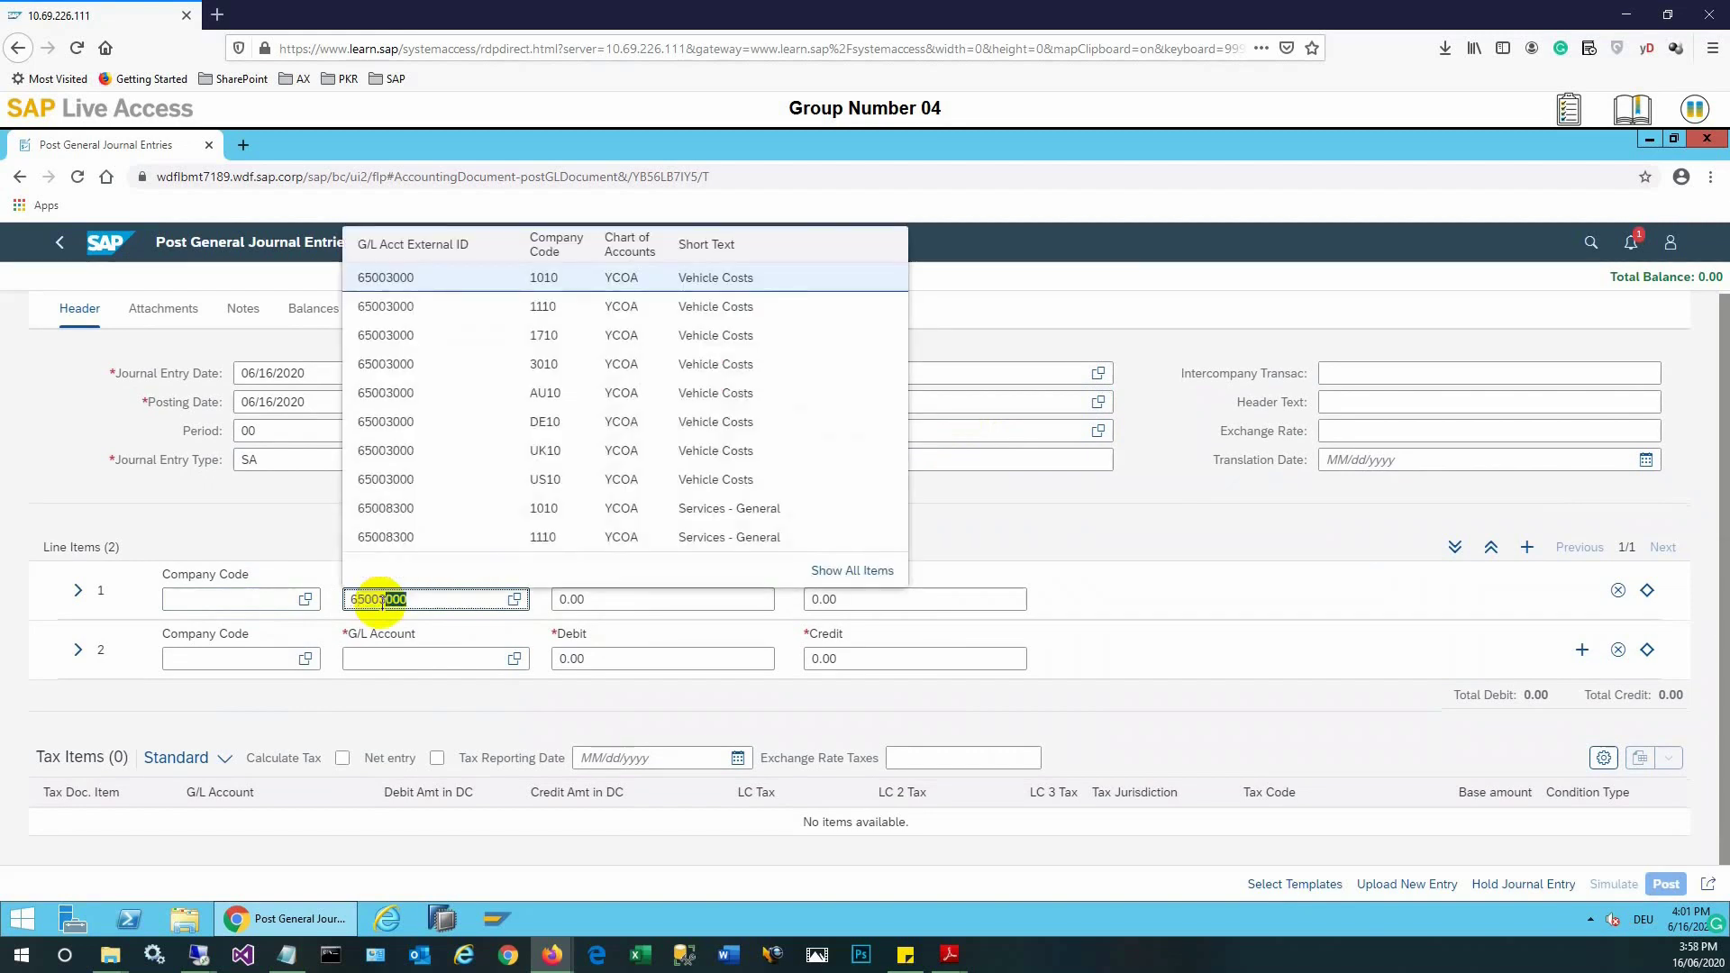
{"action": "left_click", "coordinate": [534, 286]}
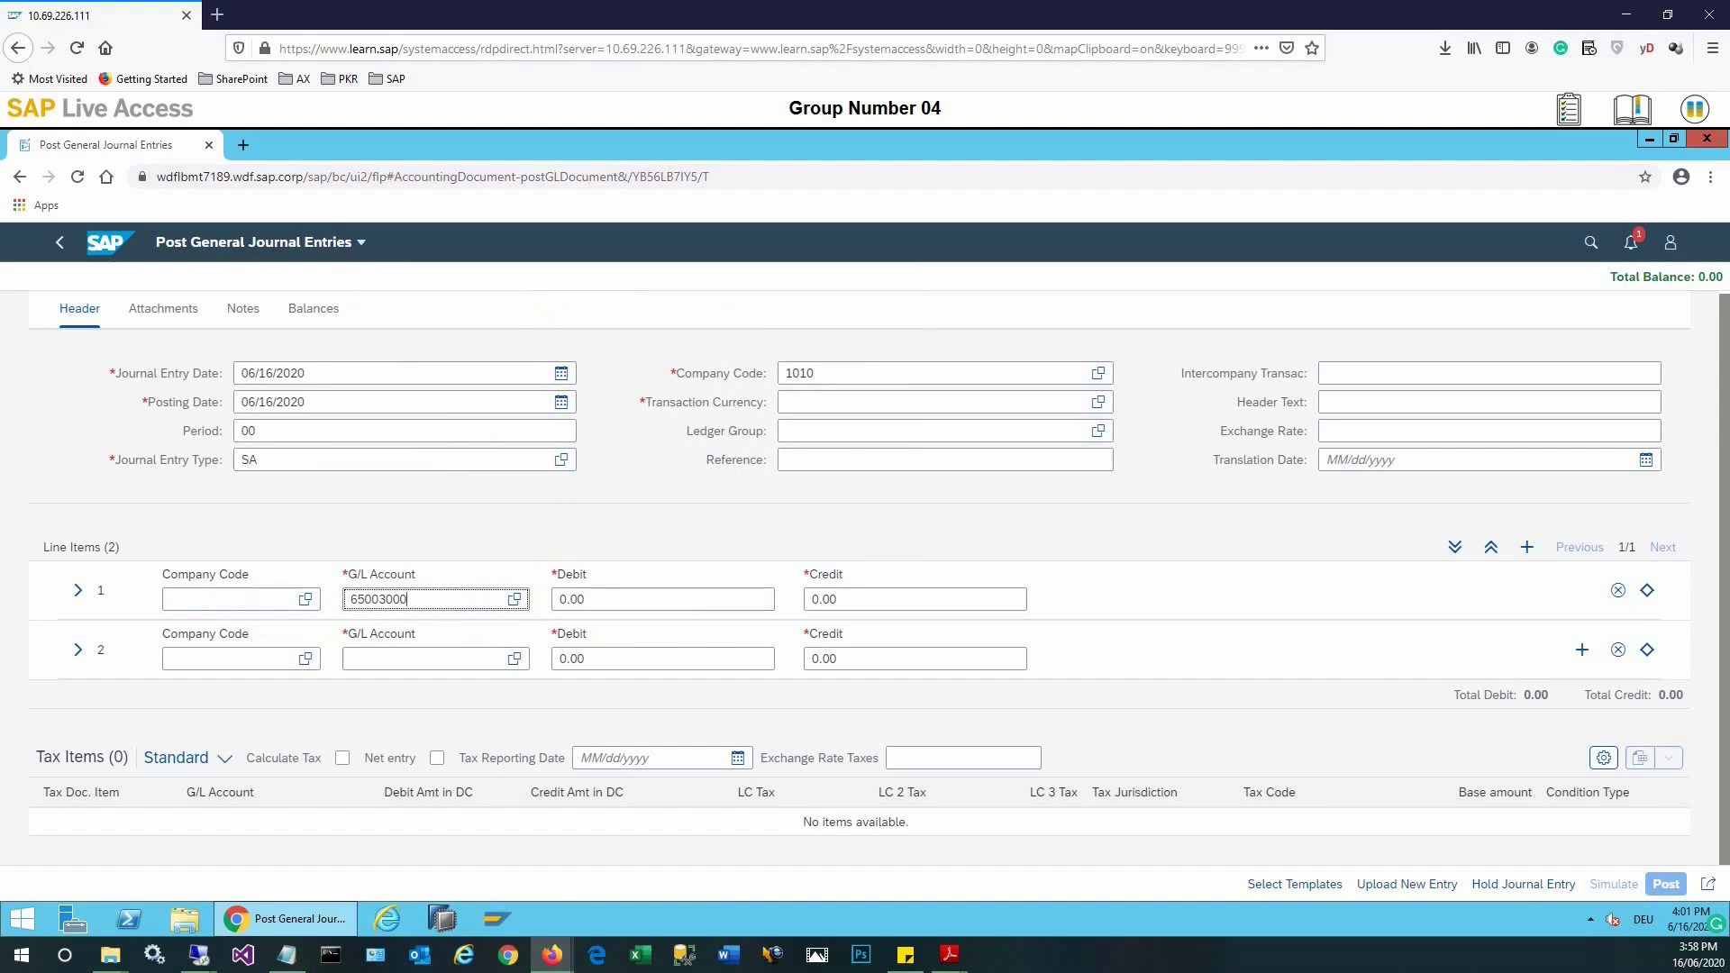
{"action": "left_click", "coordinate": [631, 598]}
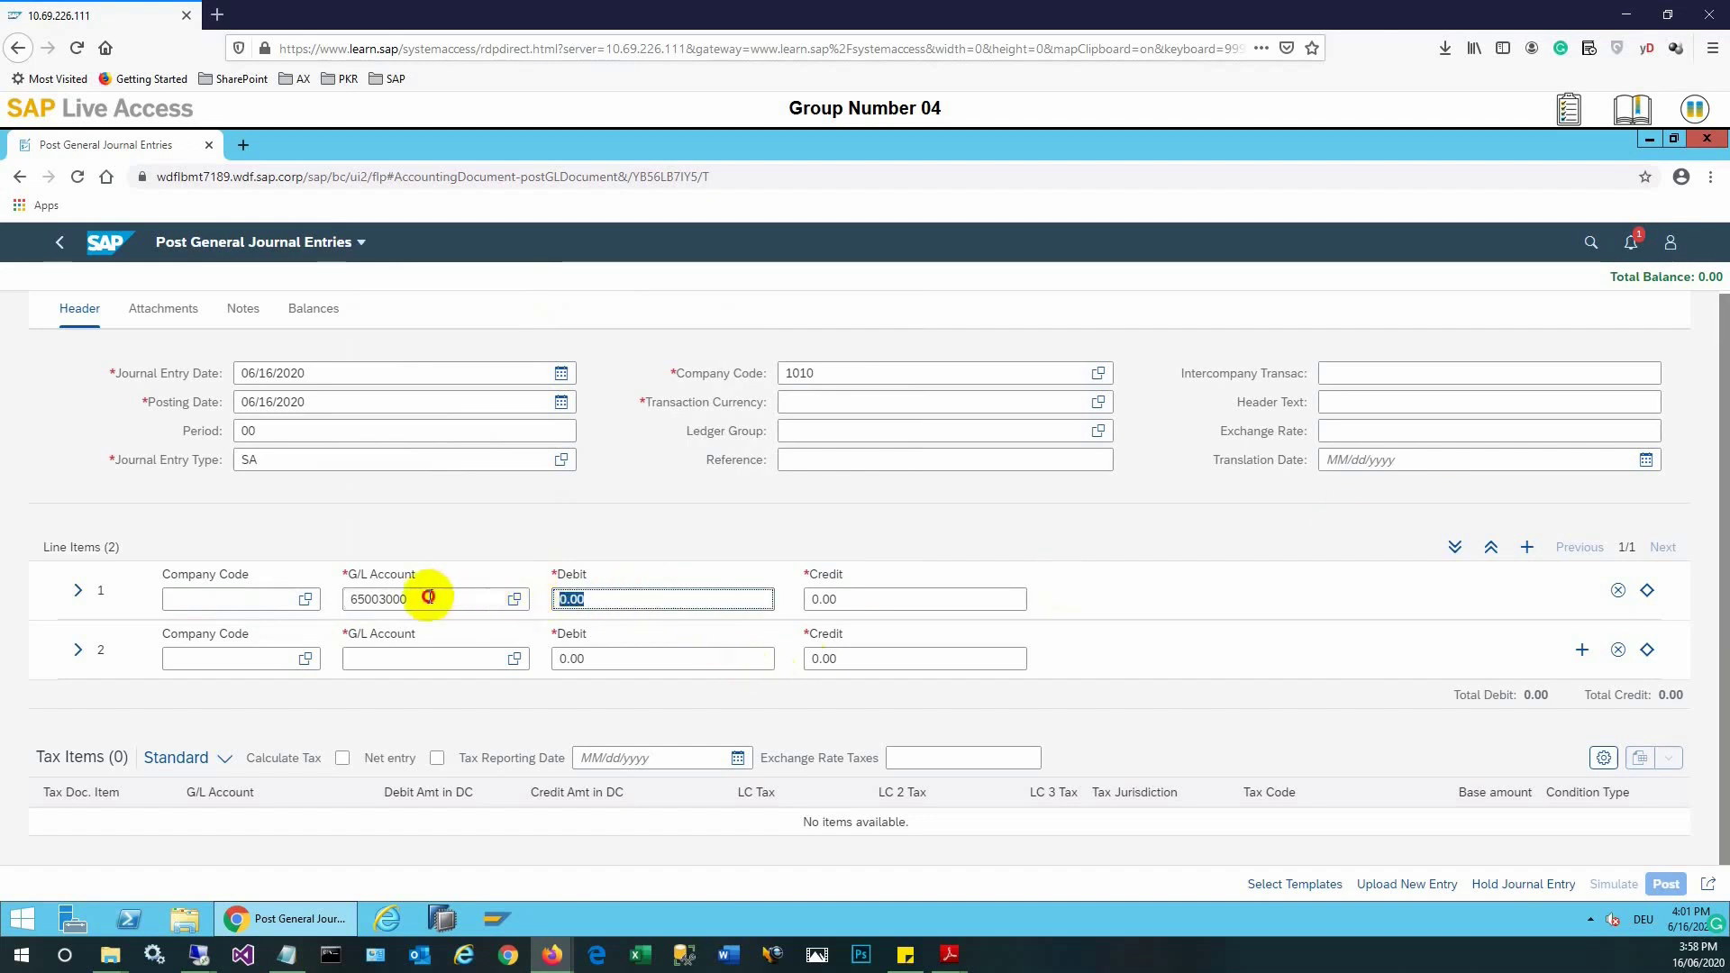
{"action": "left_click", "coordinate": [459, 599]}
{"action": "key", "text": "Tab"}
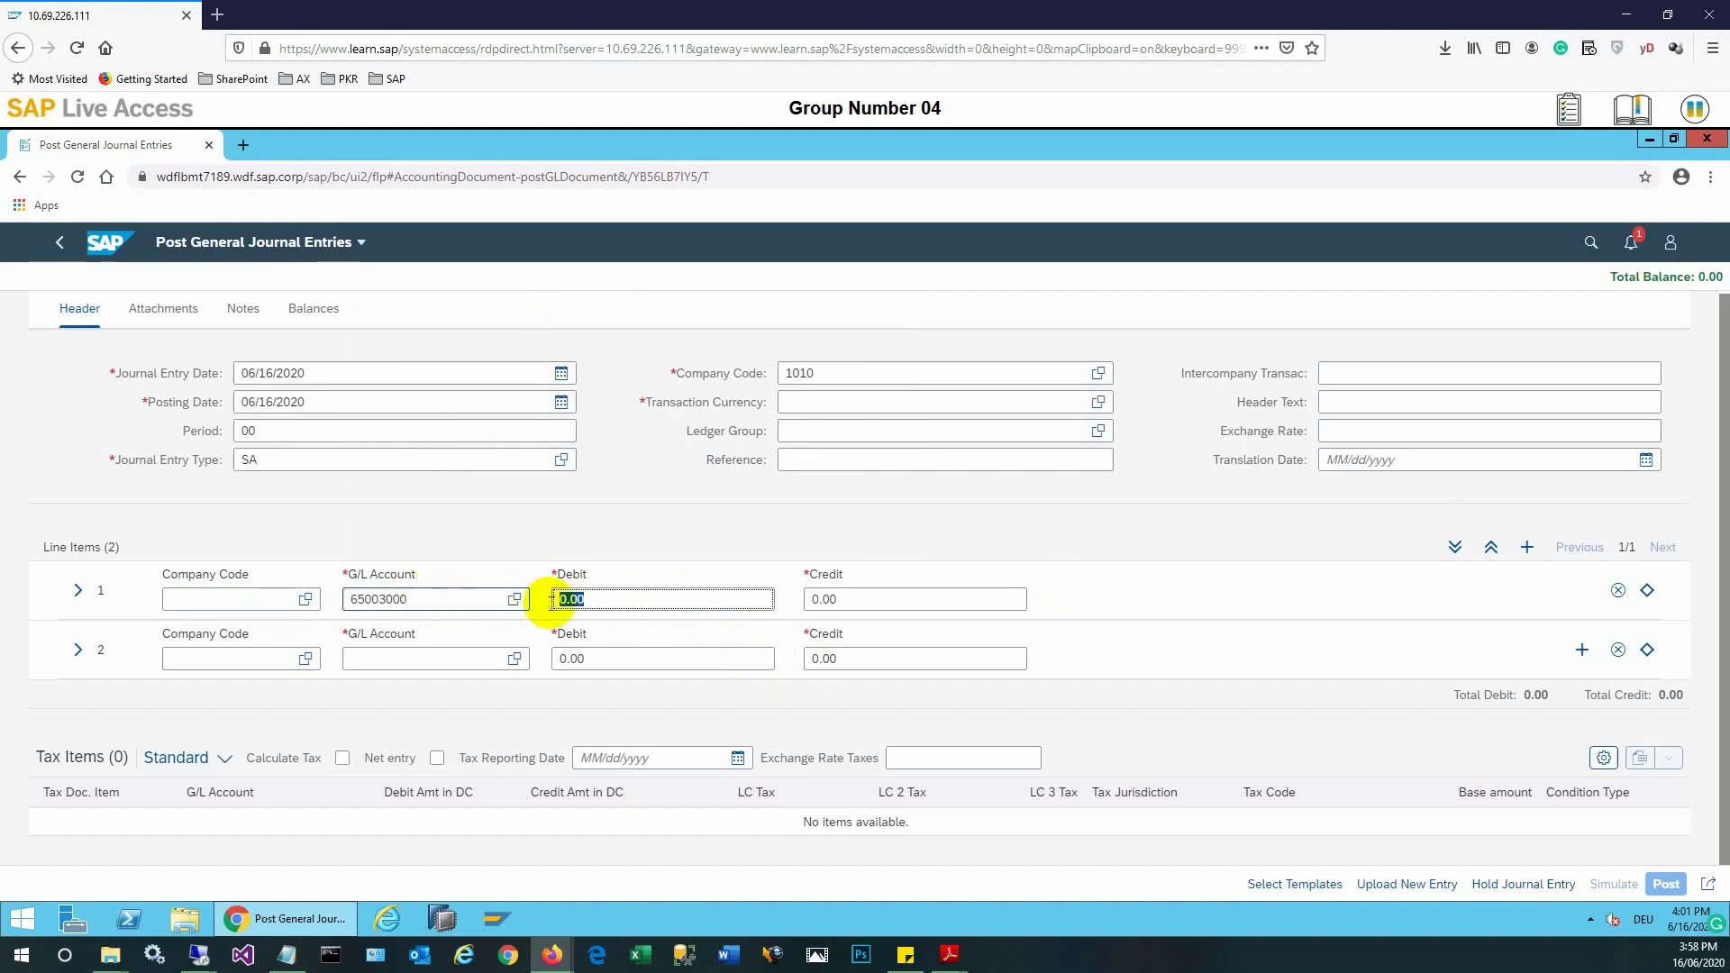
{"action": "type", "text": "11"}
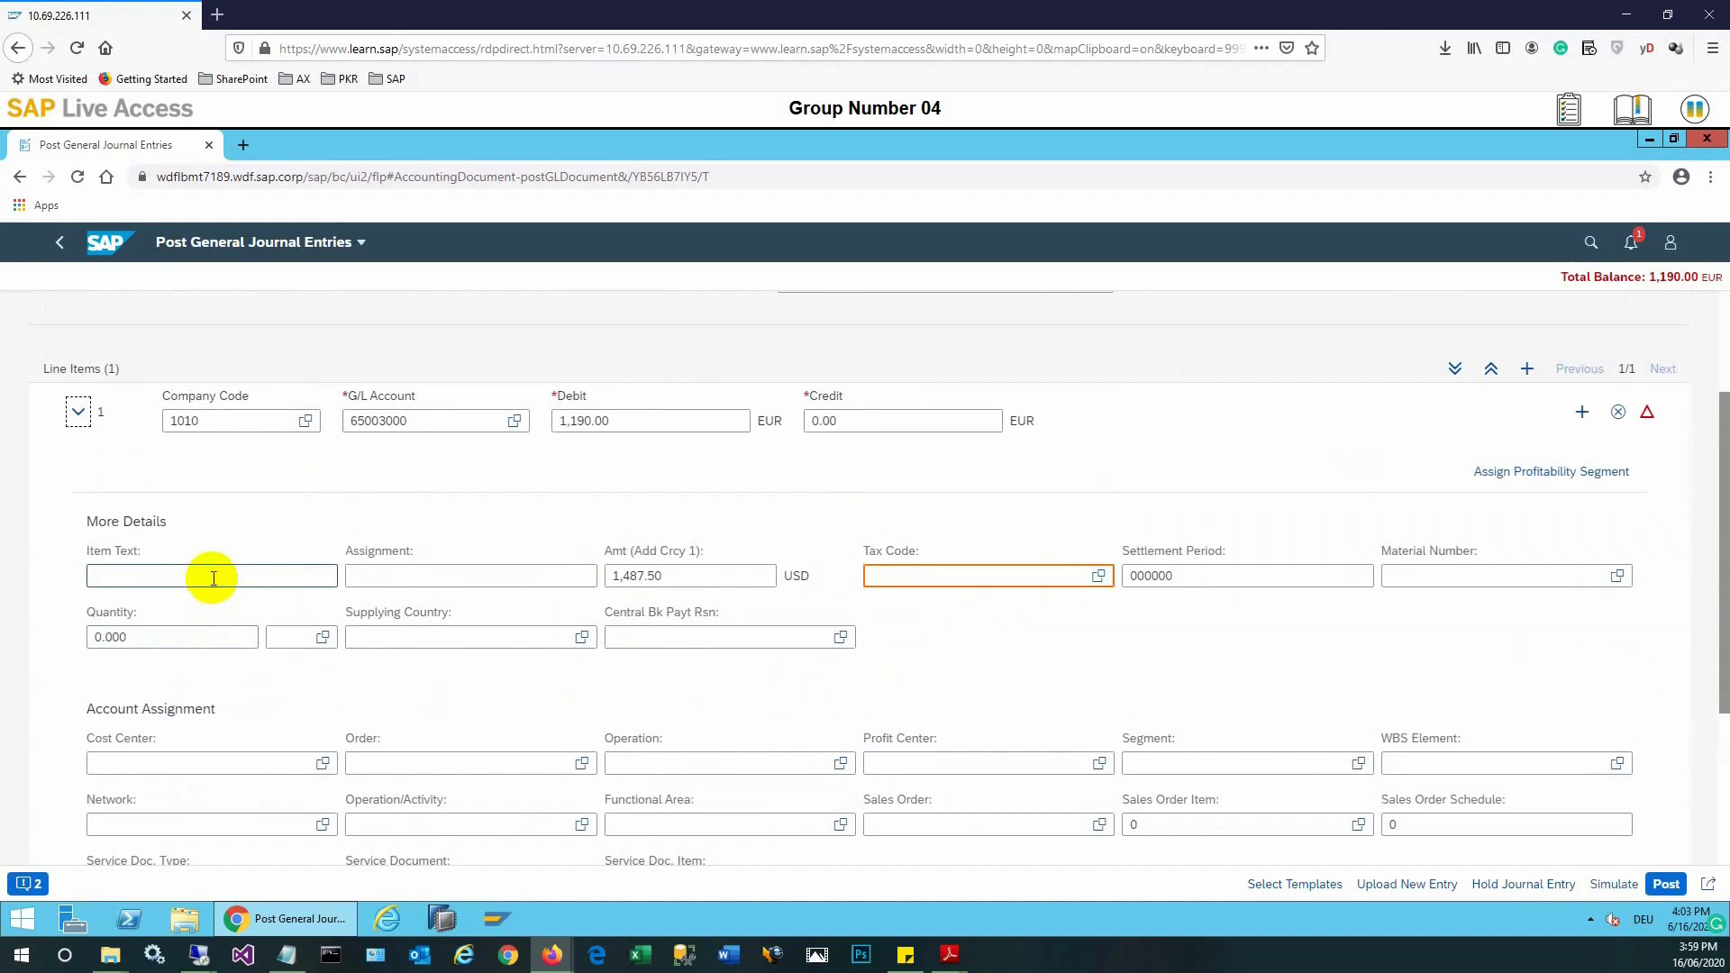
- Enter 'Sample post 04' as line 1's item text
{"action": "left_click", "coordinate": [213, 578]}
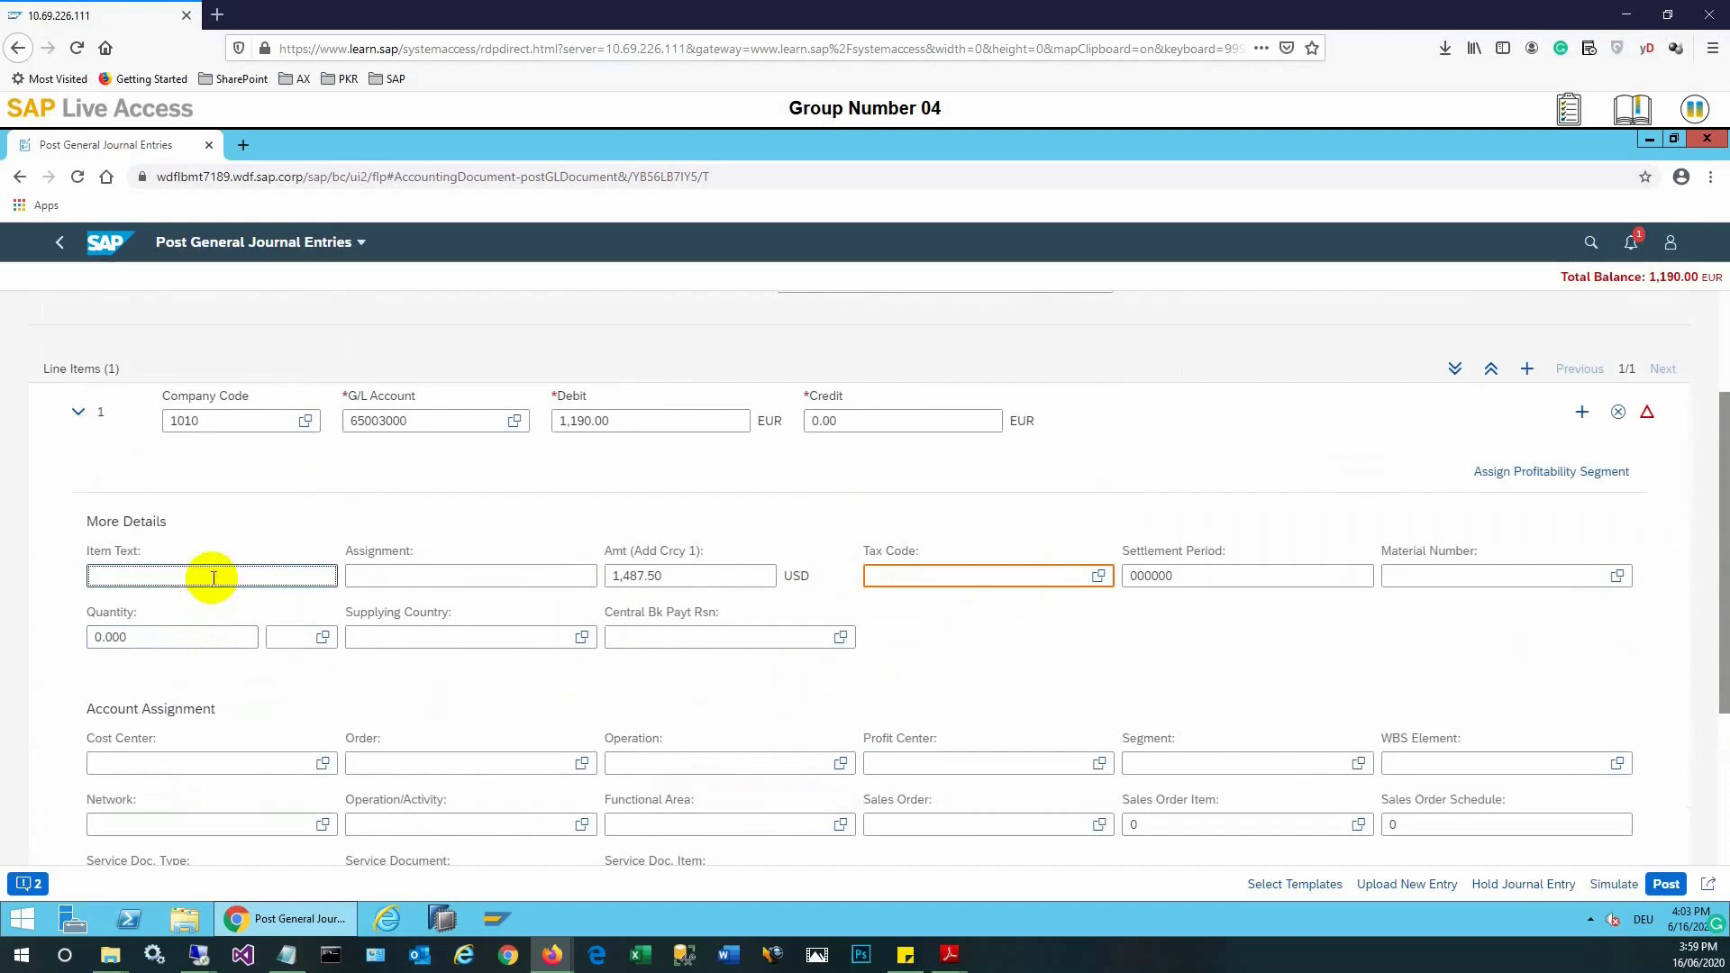
{"action": "type", "text": "Sample post 04"}
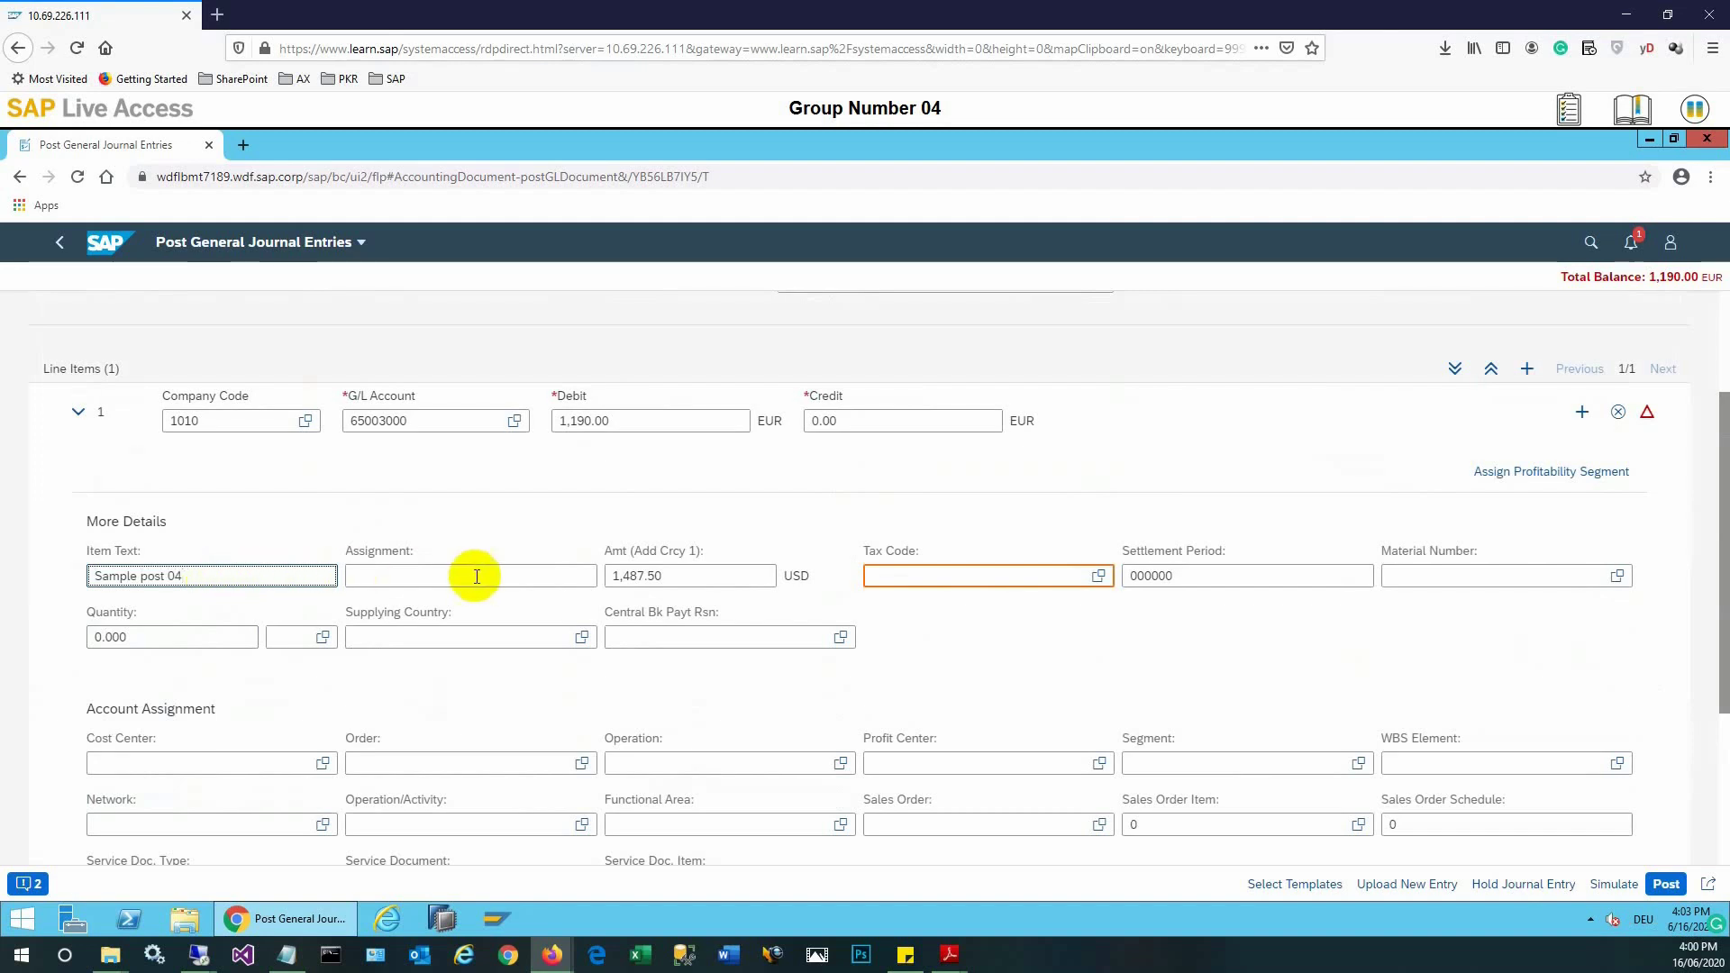
{"action": "key", "text": "Tab"}
- Assign tax code V1 (19% Input Tax Domestic) to line 1
{"action": "left_click", "coordinate": [963, 578]}
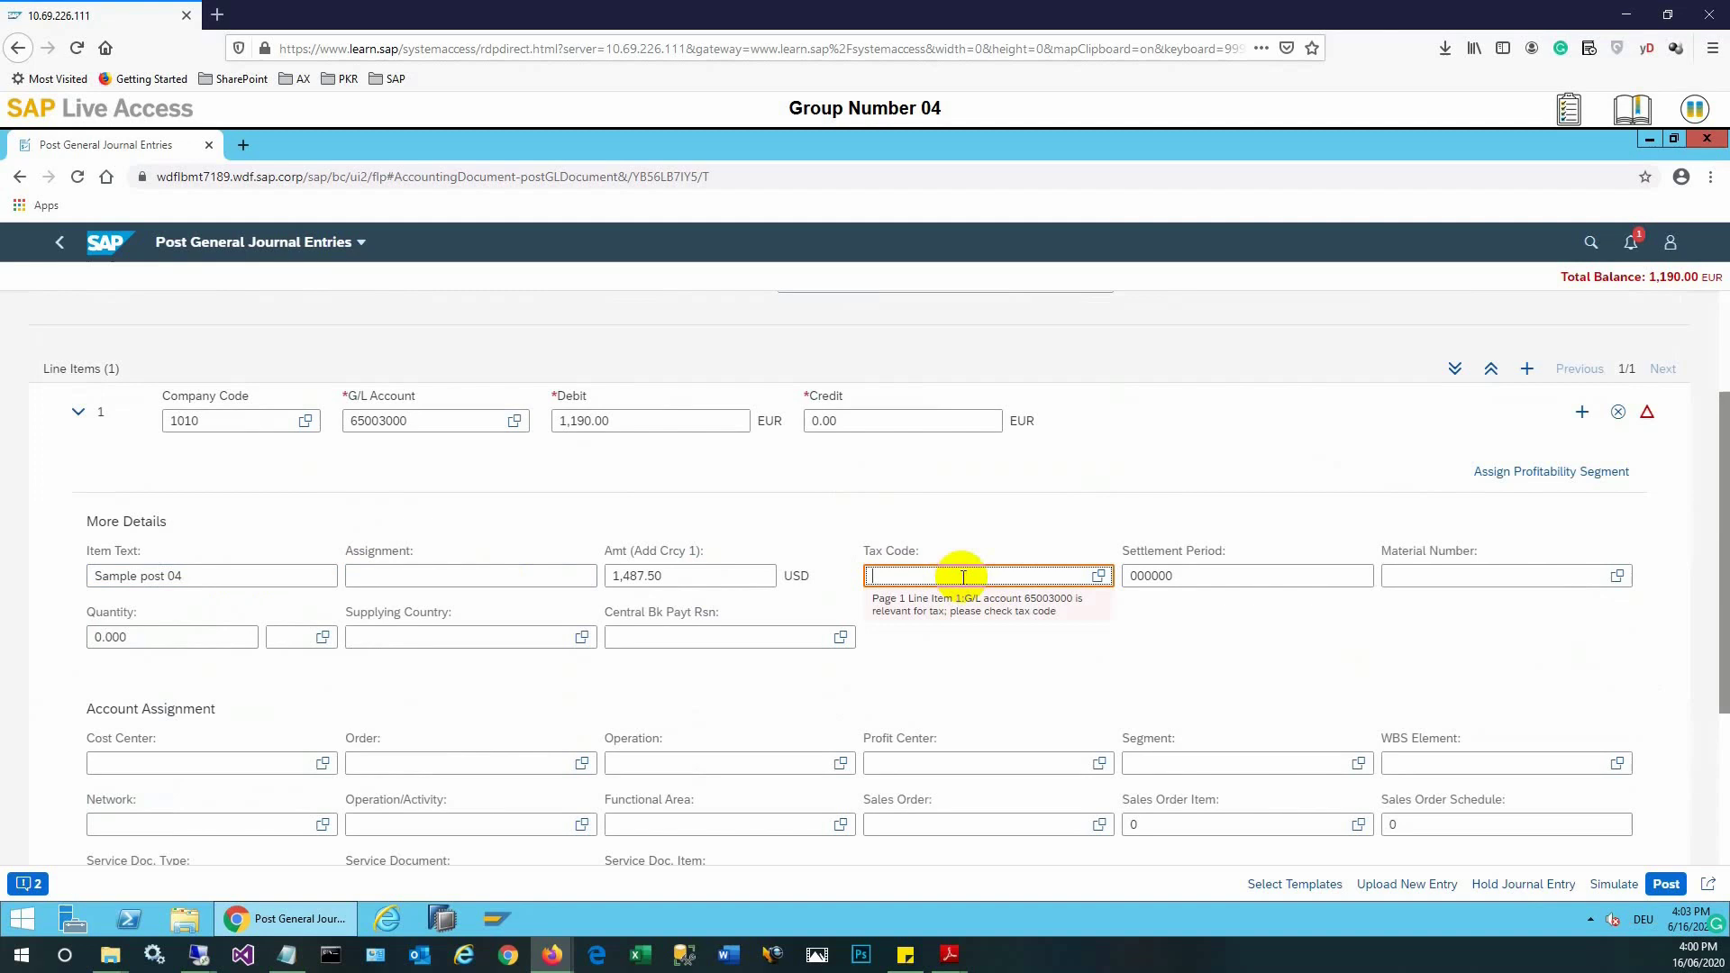
{"action": "type", "text": "v"}
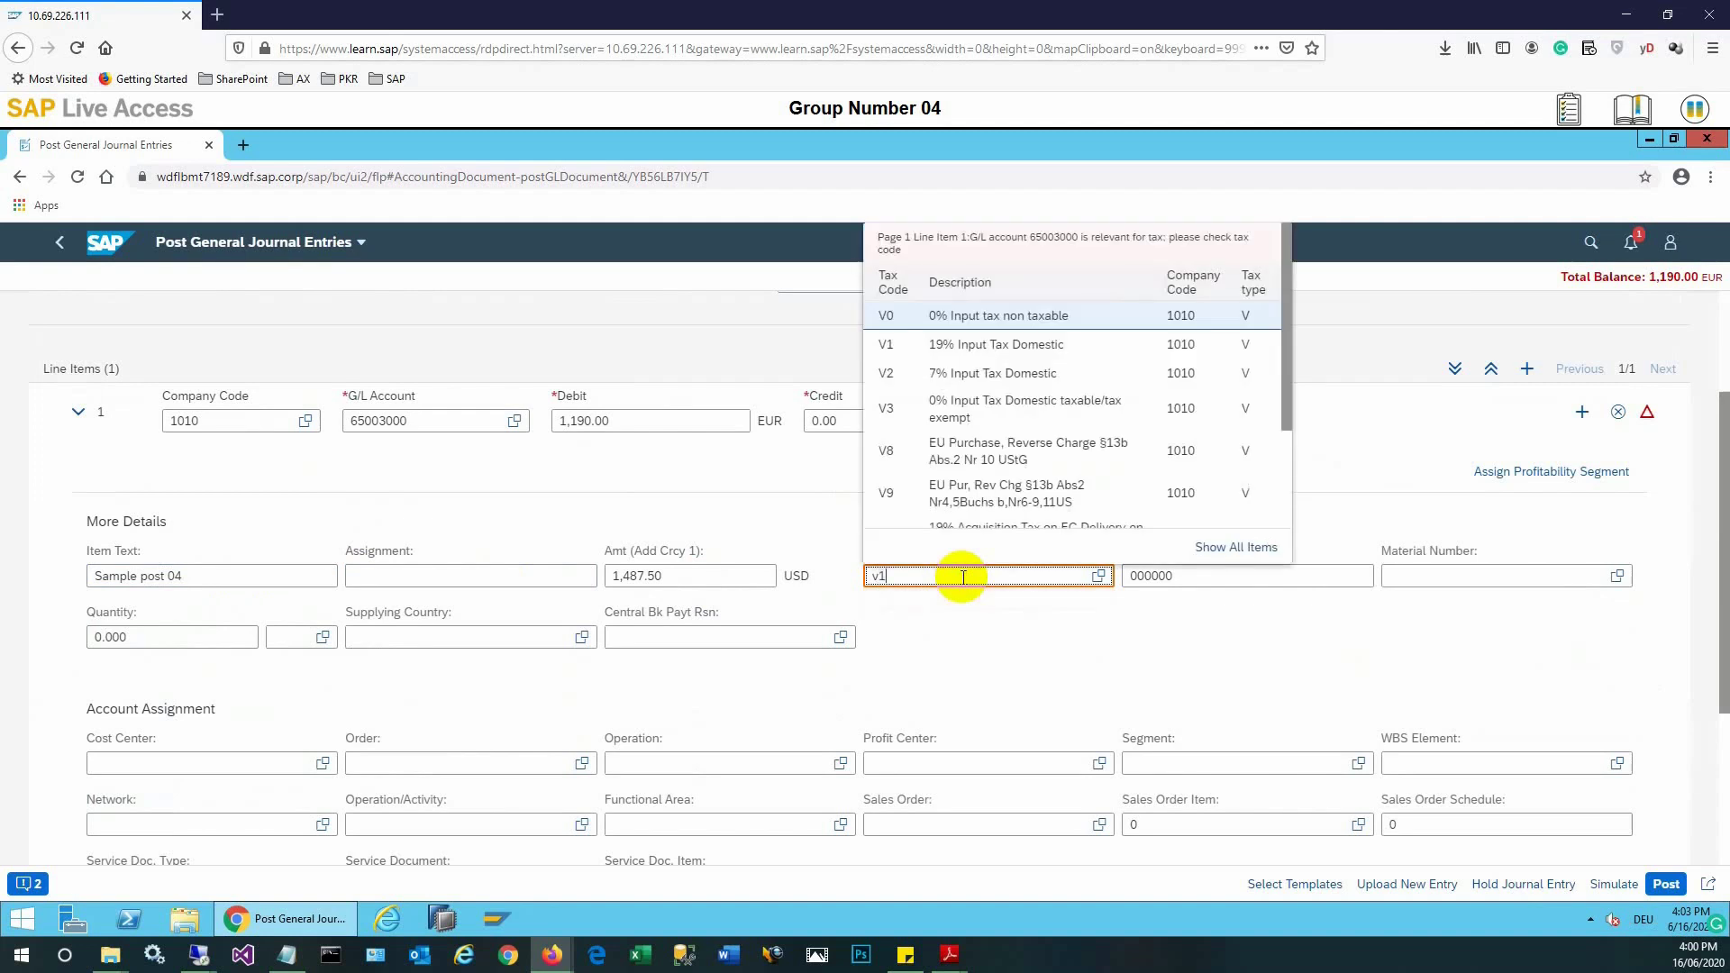
{"action": "type", "text": "1"}
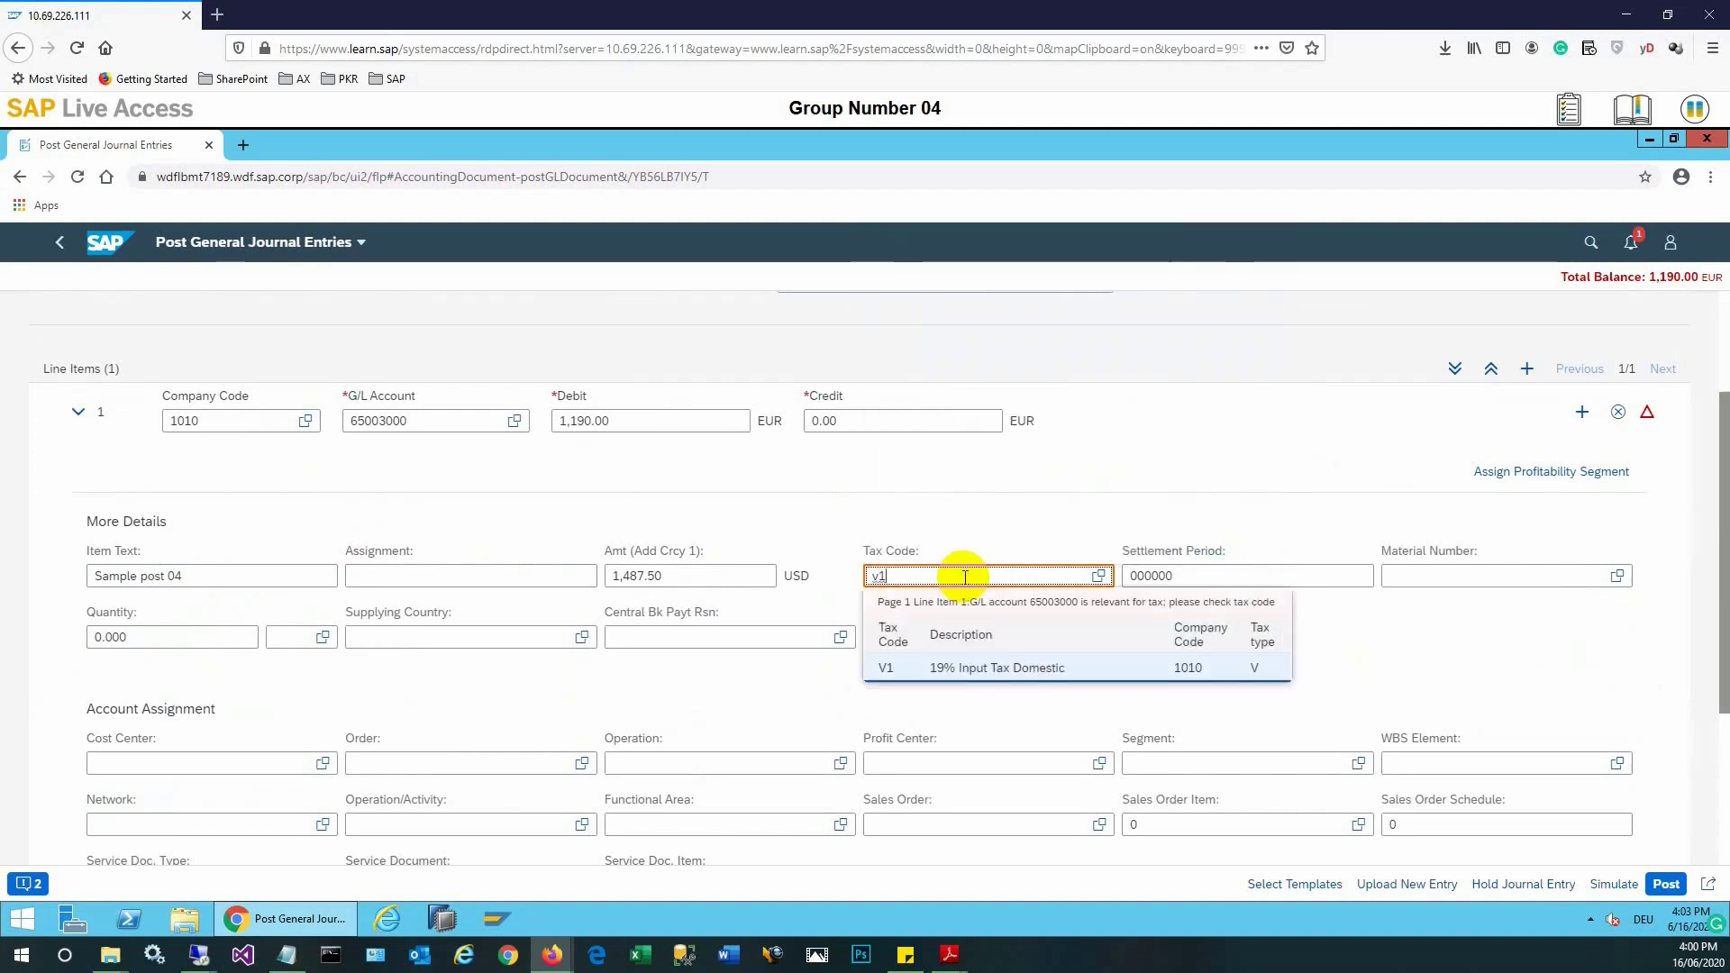
{"action": "key", "text": "BackSpace"}
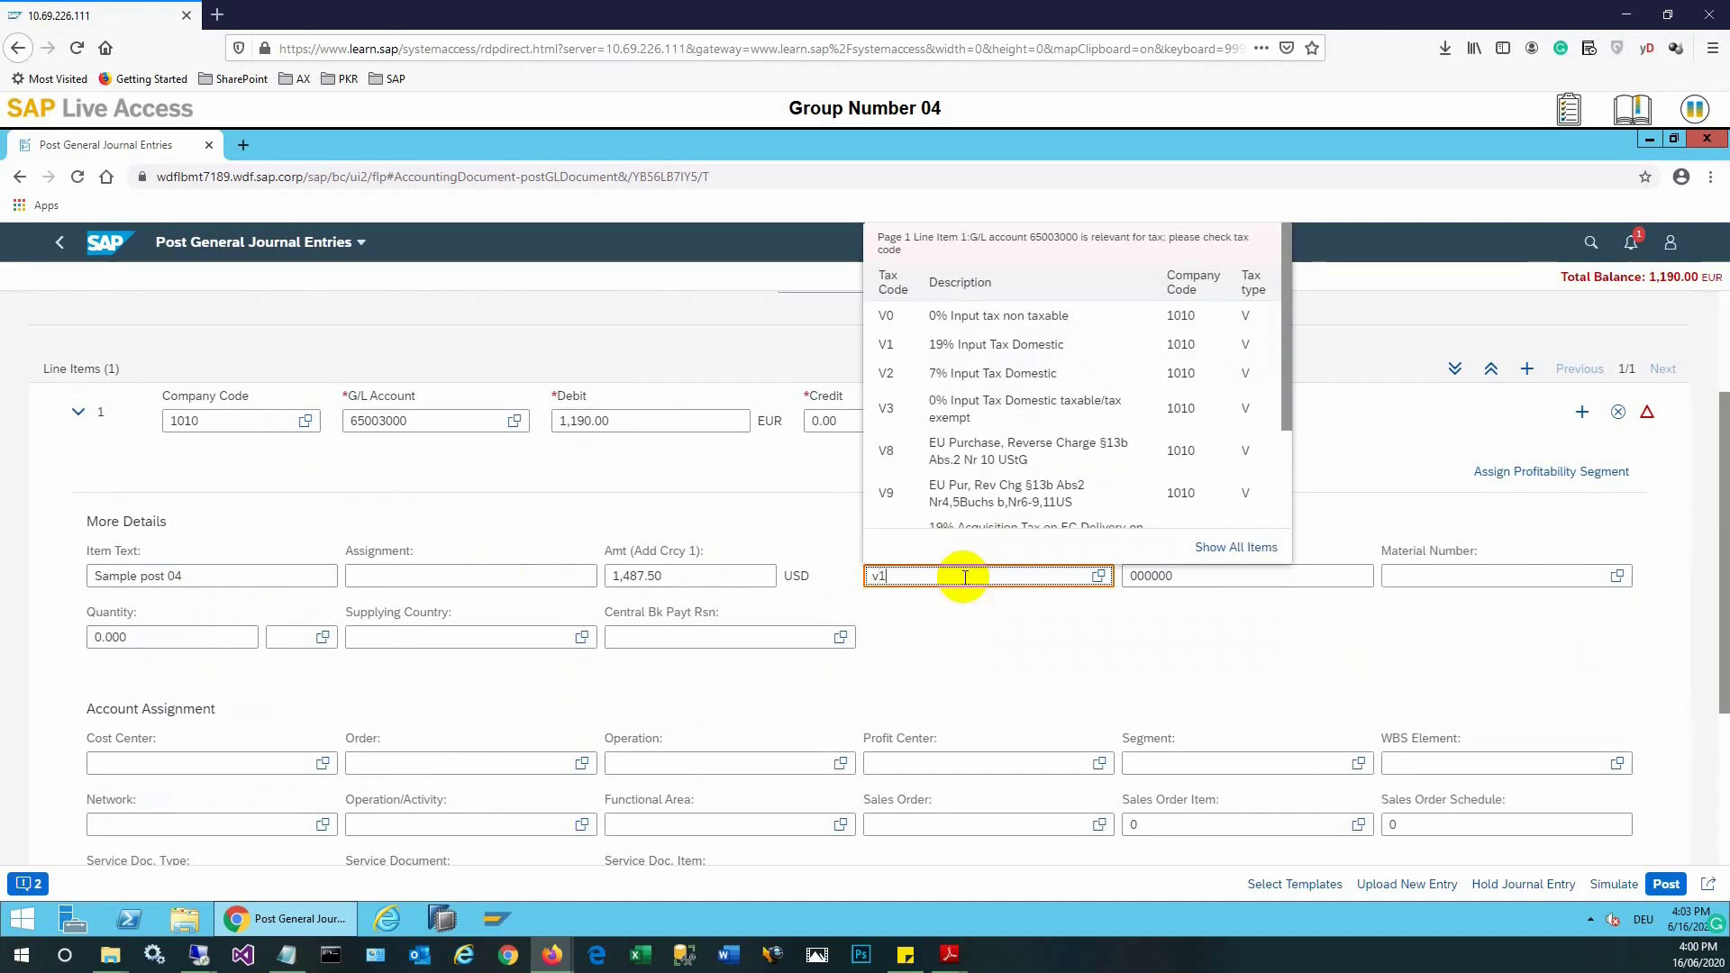
{"action": "type", "text": "1"}
{"action": "left_click", "coordinate": [981, 667]}
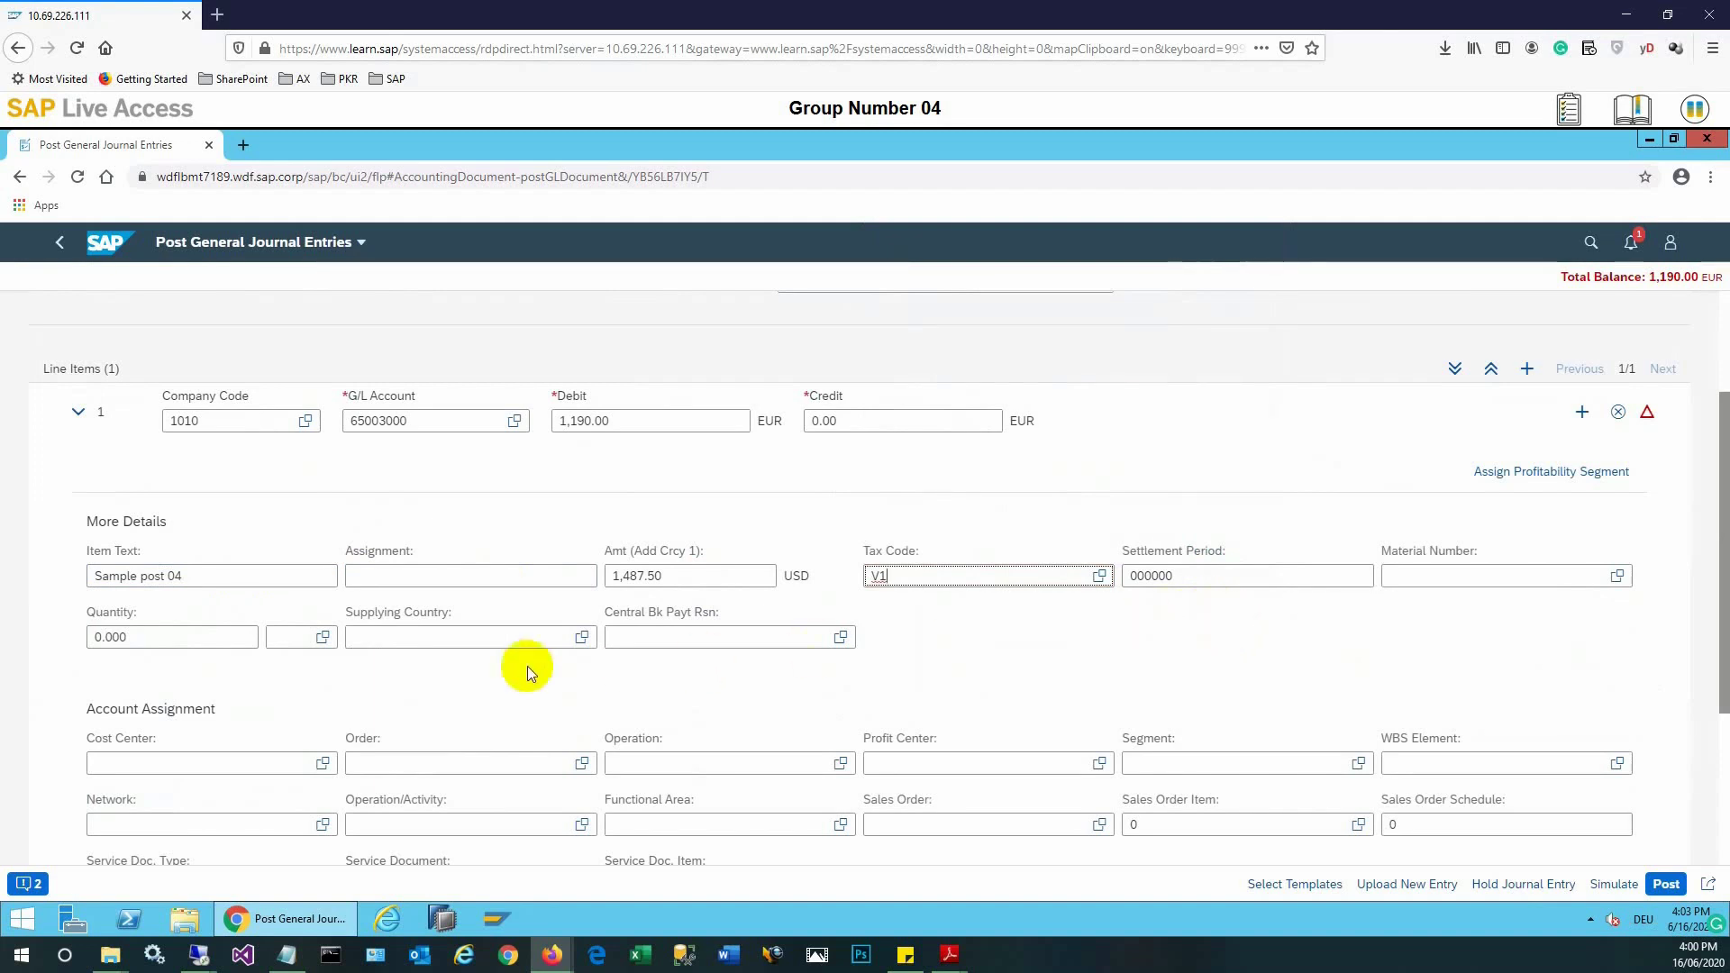
{"action": "left_click", "coordinate": [213, 765]}
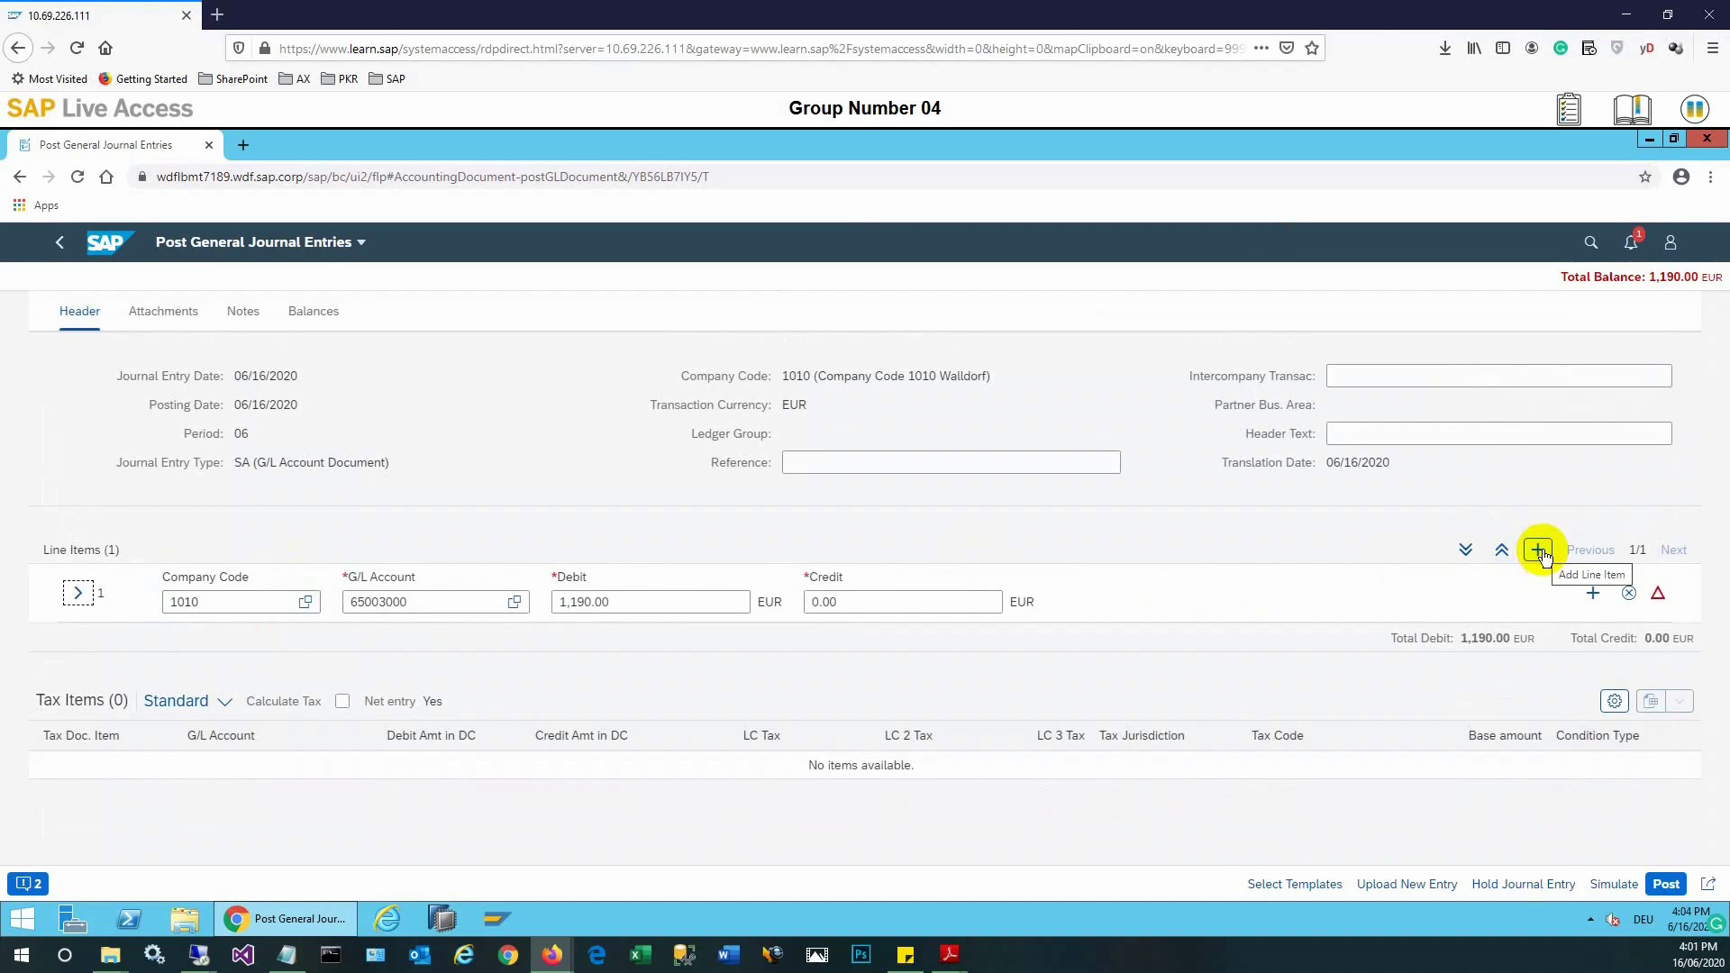
- Add line 2 crediting 1,190.00 EUR to account 10010000 Petty Cash, then simulate the entry
{"action": "left_click", "coordinate": [1539, 551]}
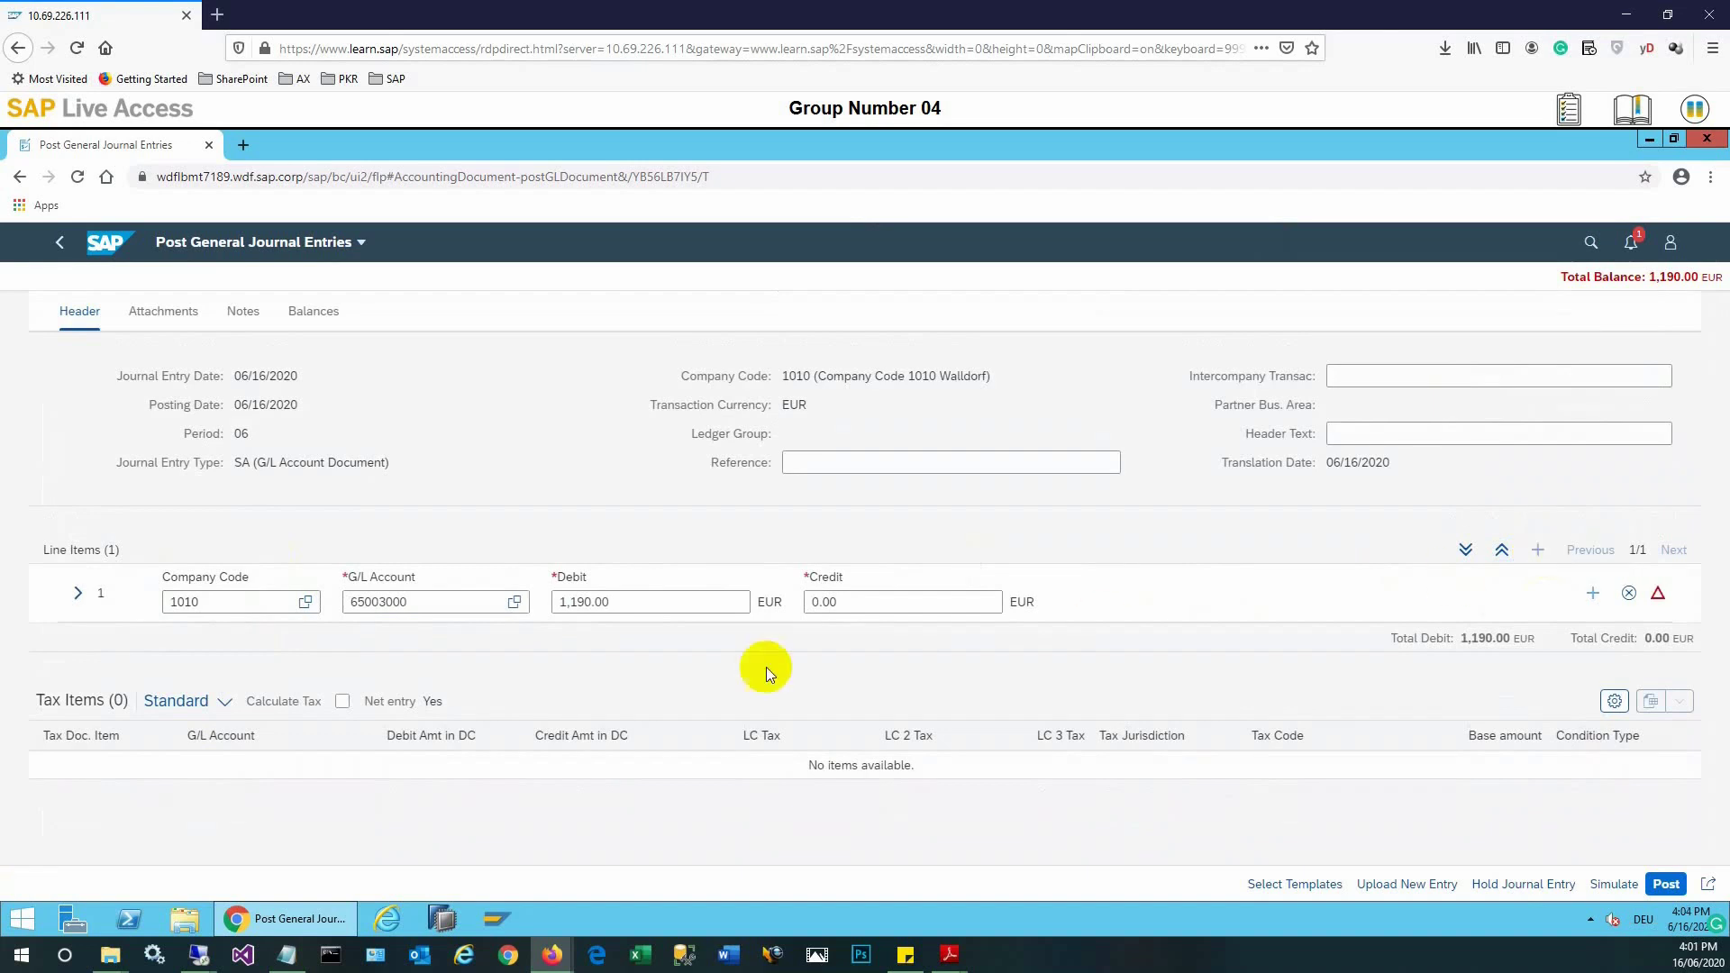
{"action": "left_click", "coordinate": [403, 663]}
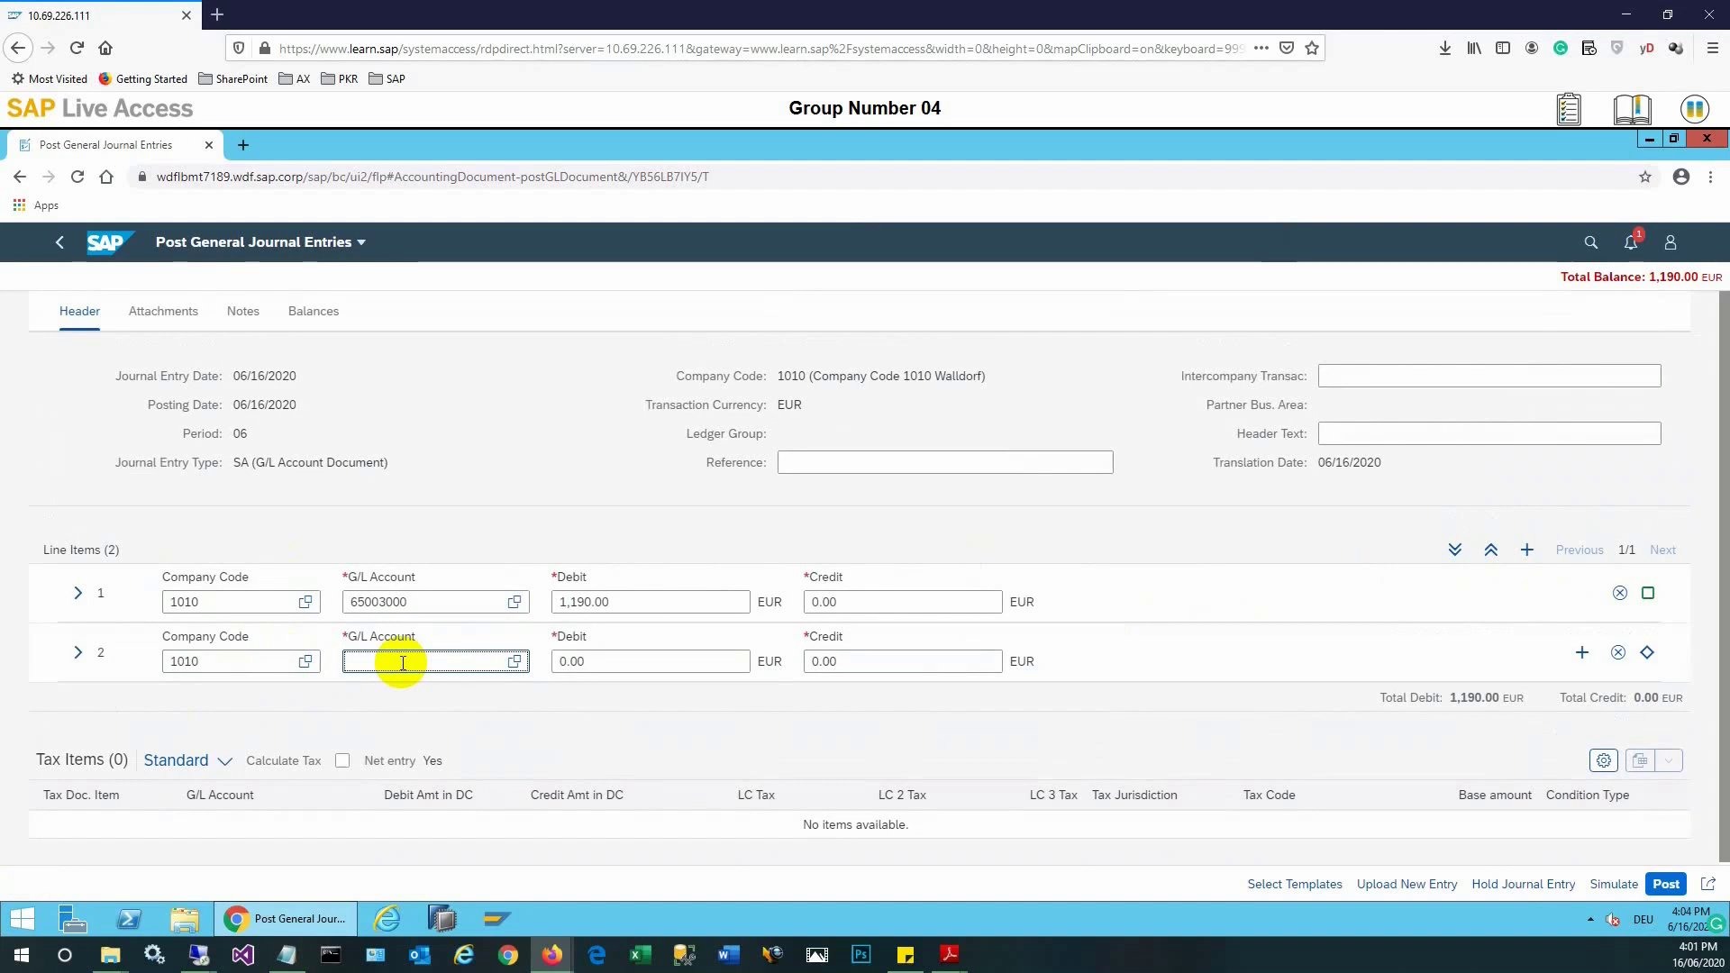
{"action": "type", "text": "1001000"}
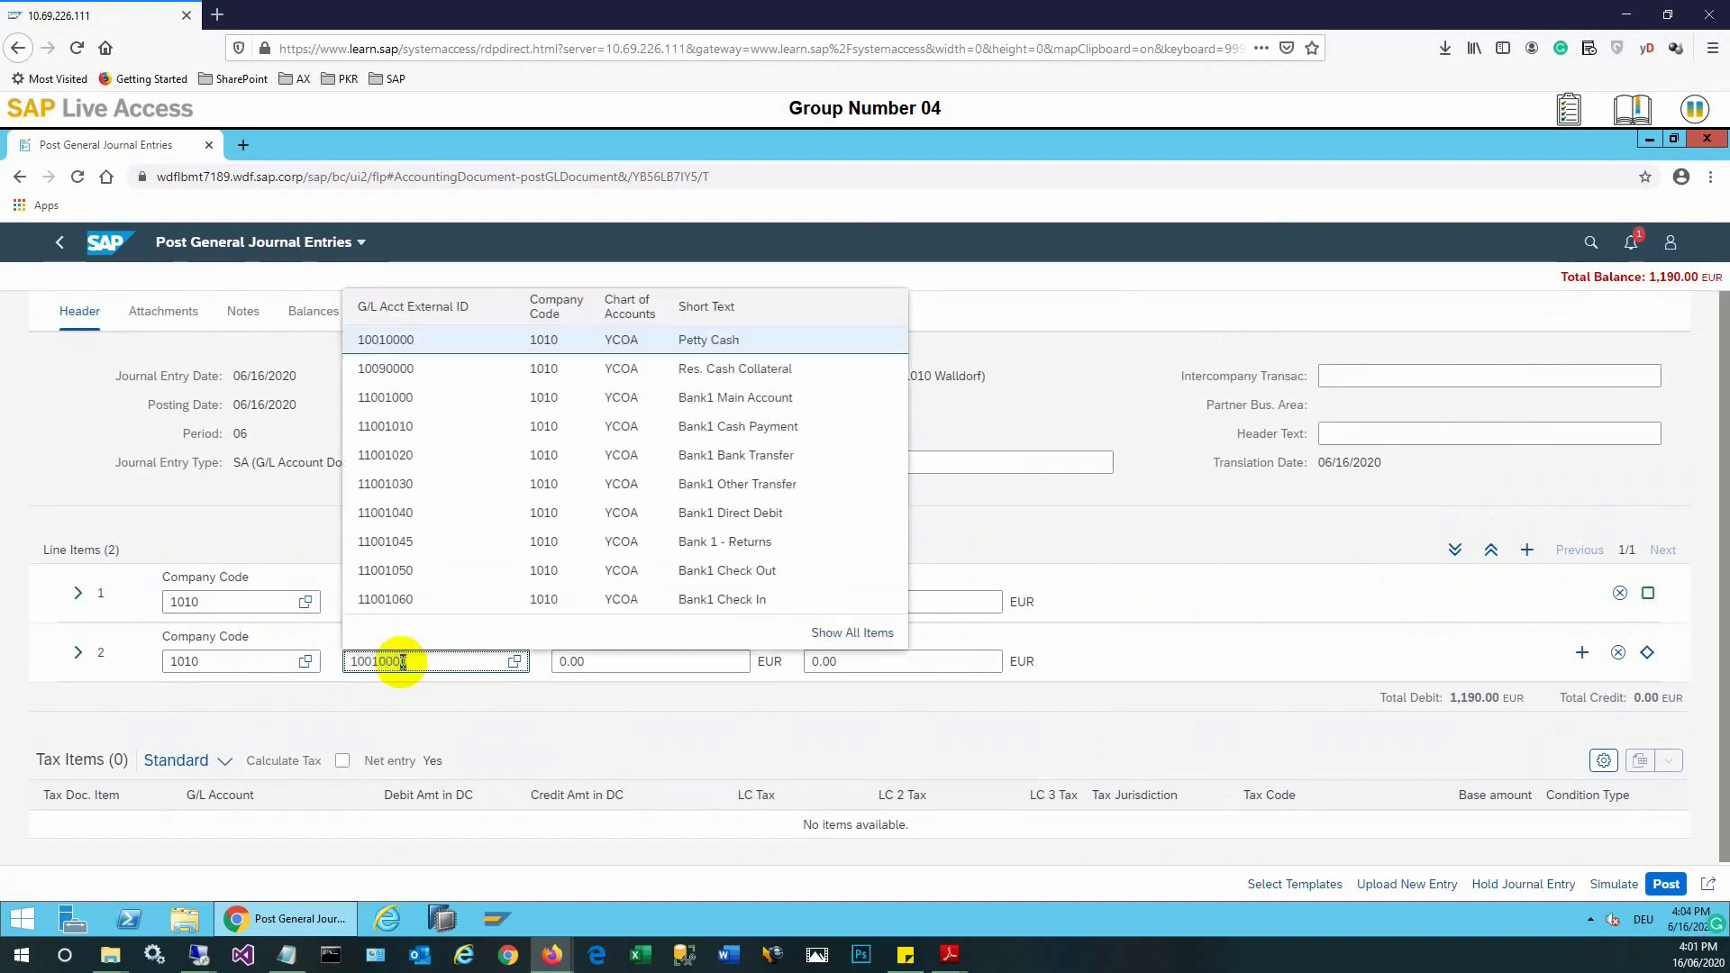
{"action": "type", "text": "0"}
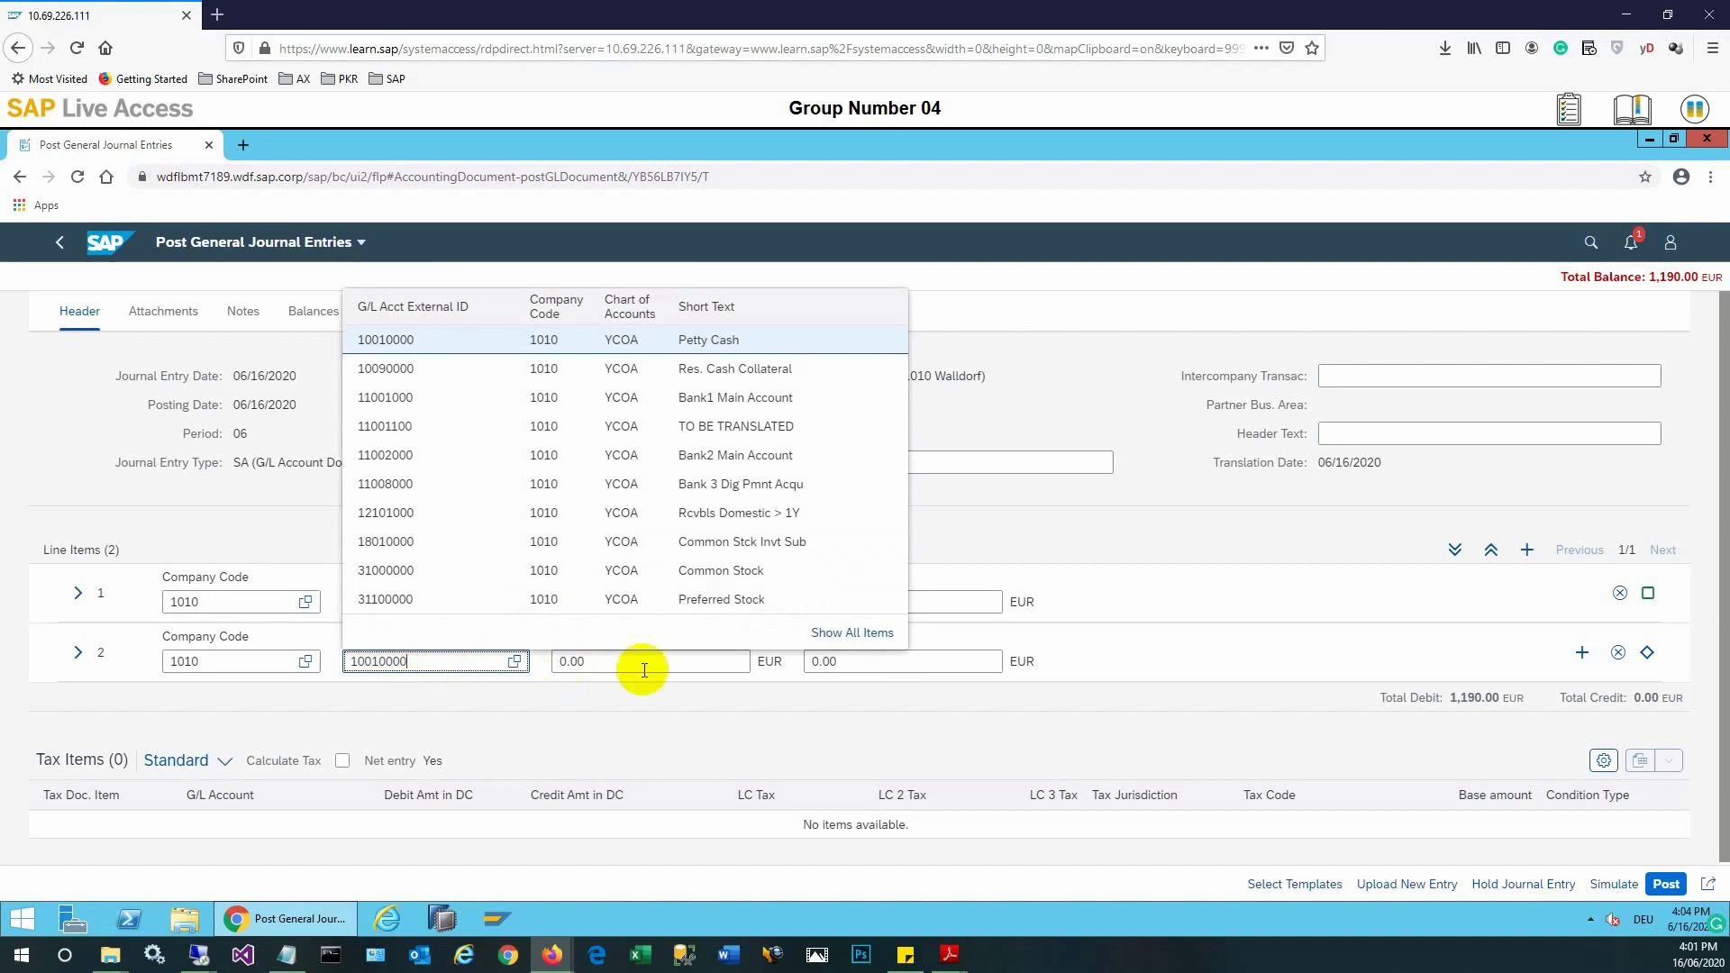
{"action": "key", "text": "Tab"}
{"action": "left_click", "coordinate": [865, 668]}
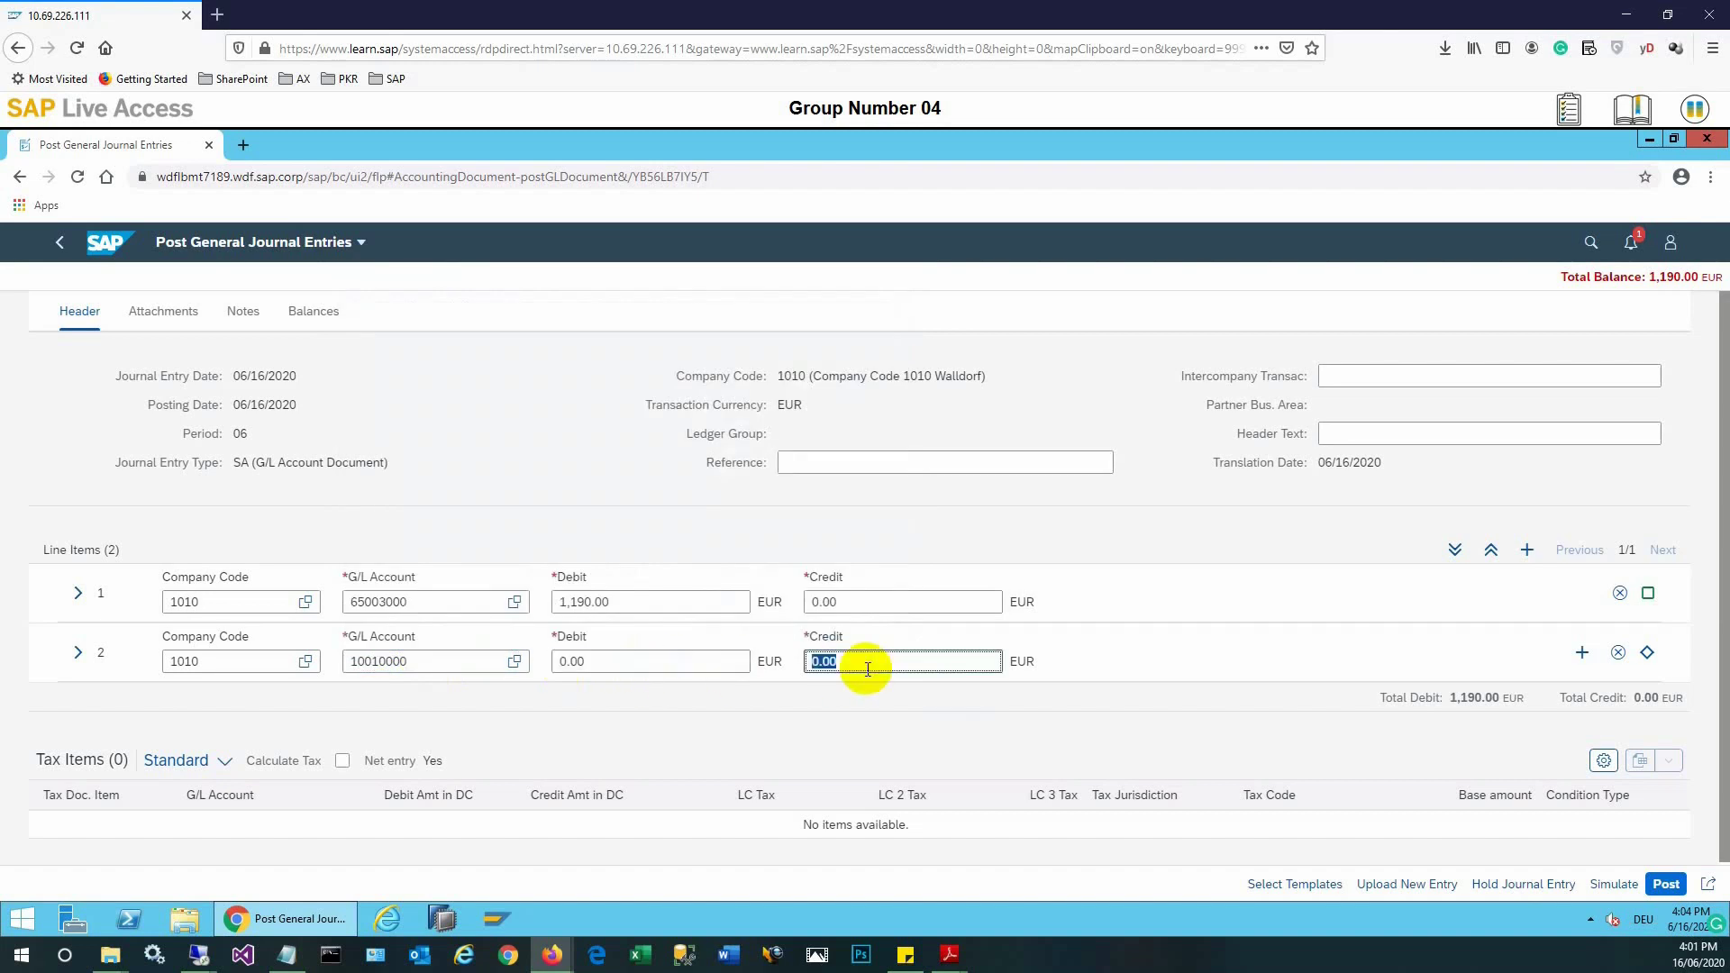
{"action": "type", "text": "1,19"}
{"action": "type", "text": "0"}
{"action": "key", "text": "Return"}
{"action": "left_click", "coordinate": [1604, 887]}
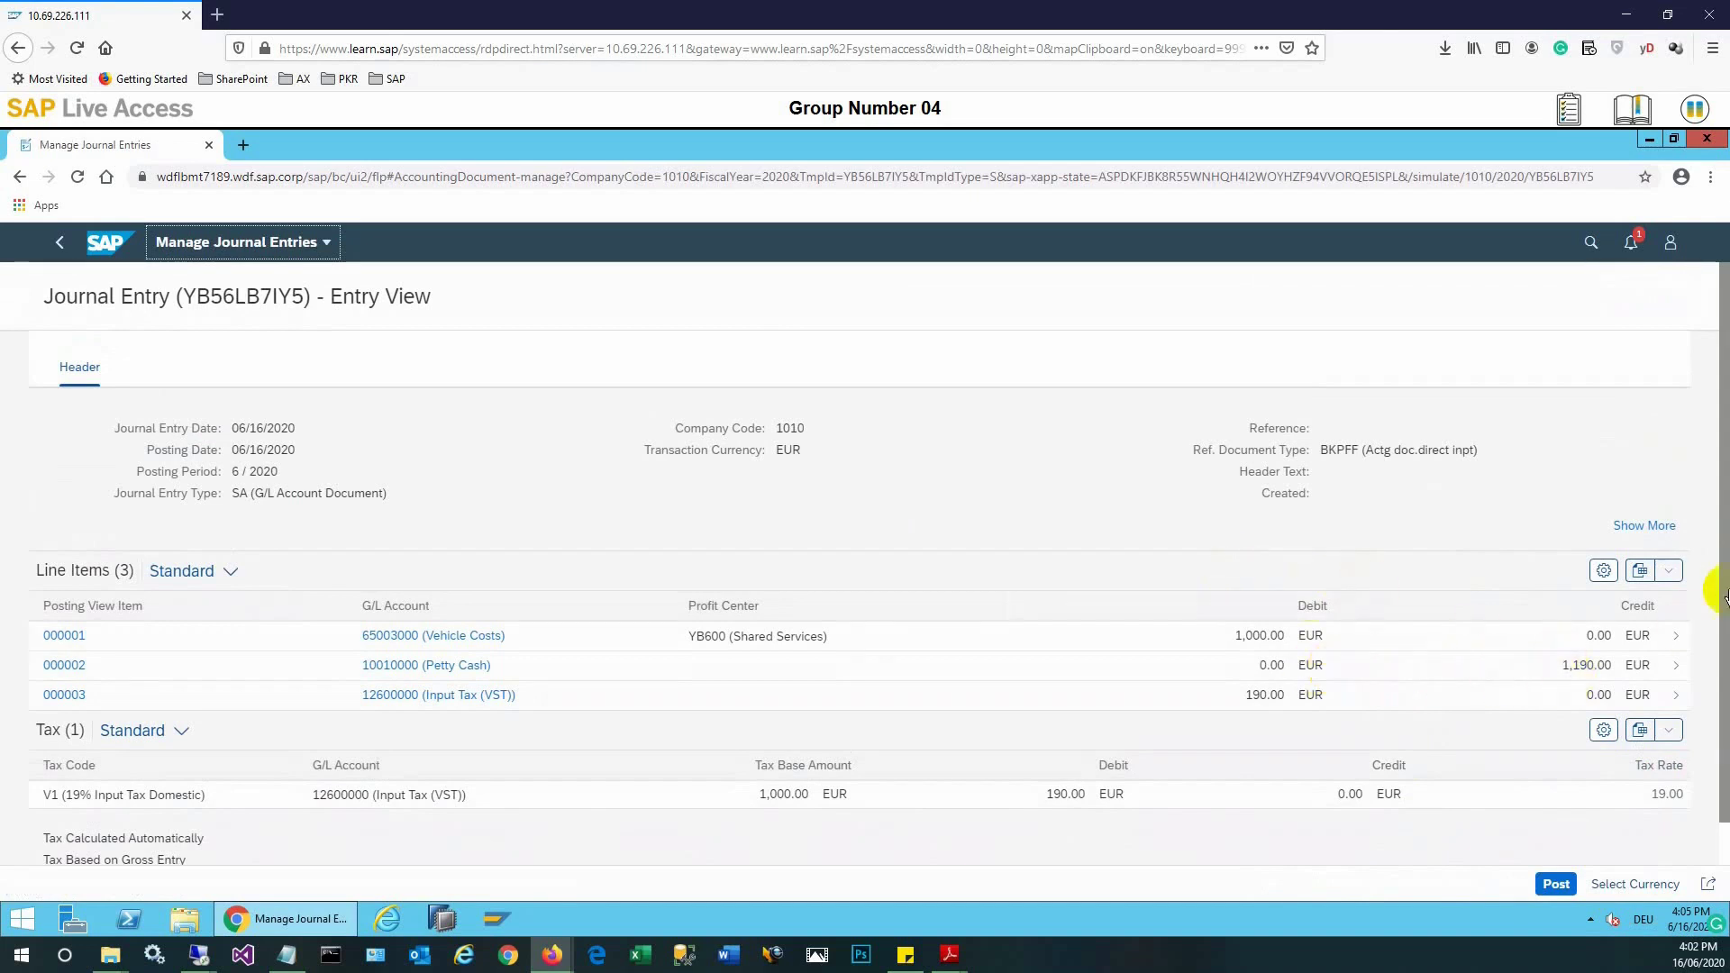
- Review the simulated three-line entry and post it as journal entry 100000005
{"action": "left_click_drag", "start_coordinate": [1724, 552], "coordinate": [1724, 587]}
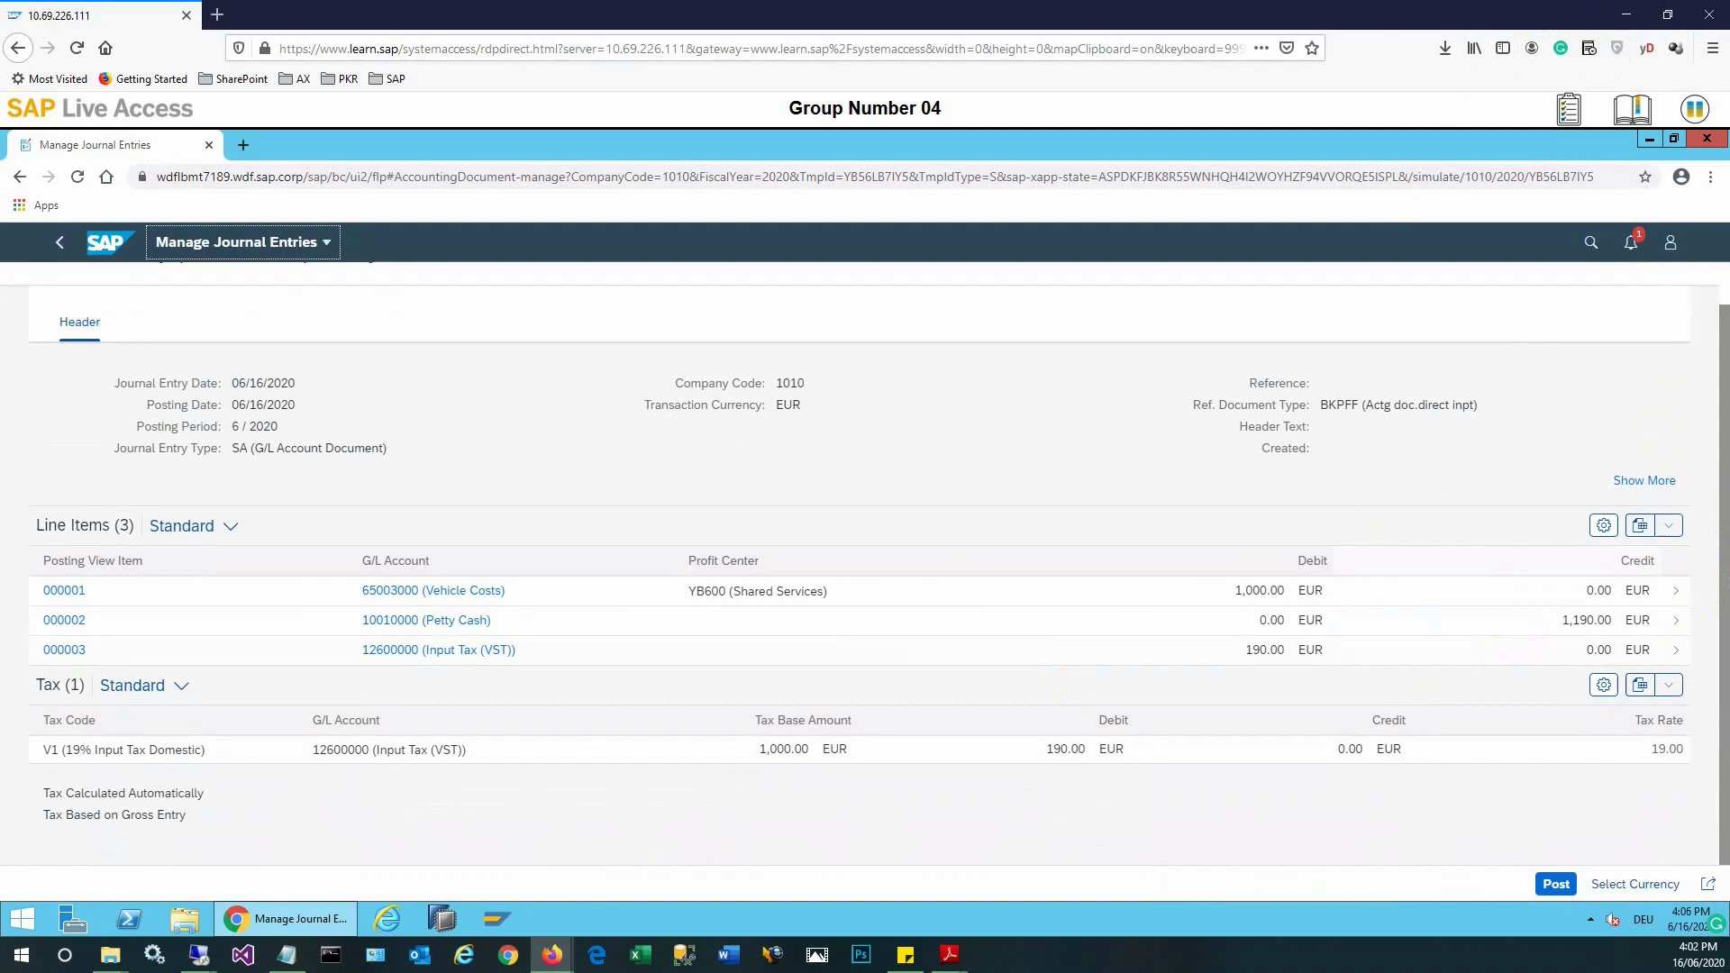
{"action": "left_click", "coordinate": [1550, 887]}
{"action": "left_click", "coordinate": [1556, 885]}
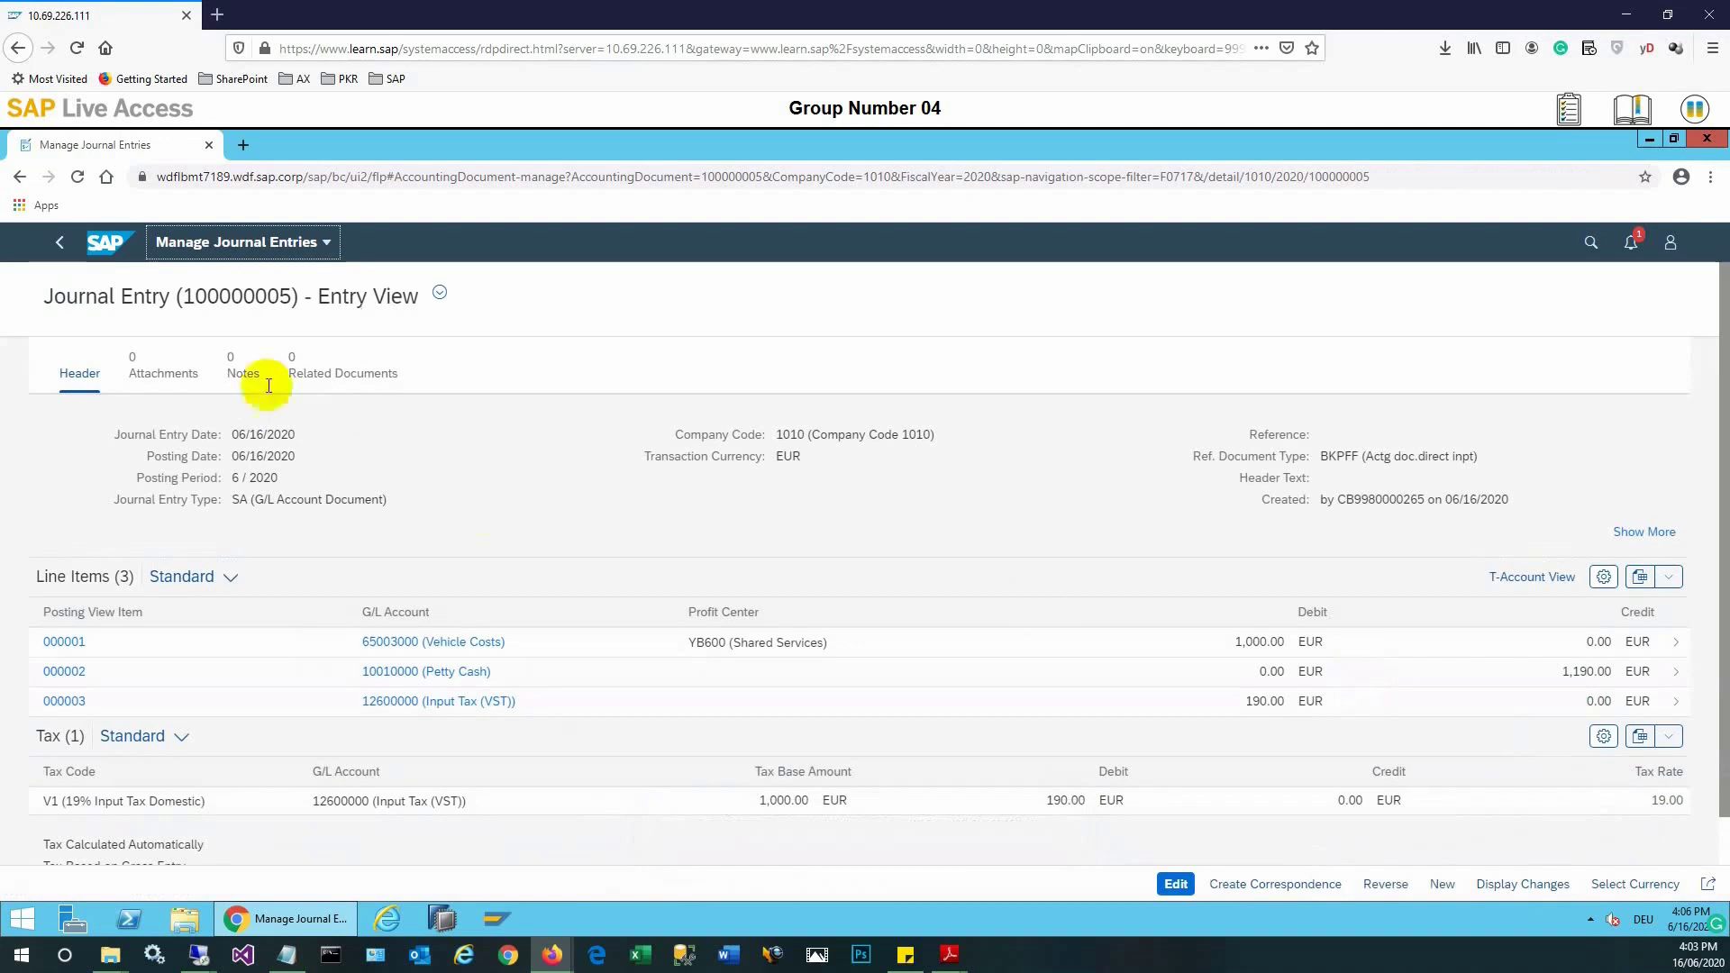
- Add the note 'Sample Post 04' to entry 100000005 and return to the launchpad home
{"action": "left_click", "coordinate": [238, 371]}
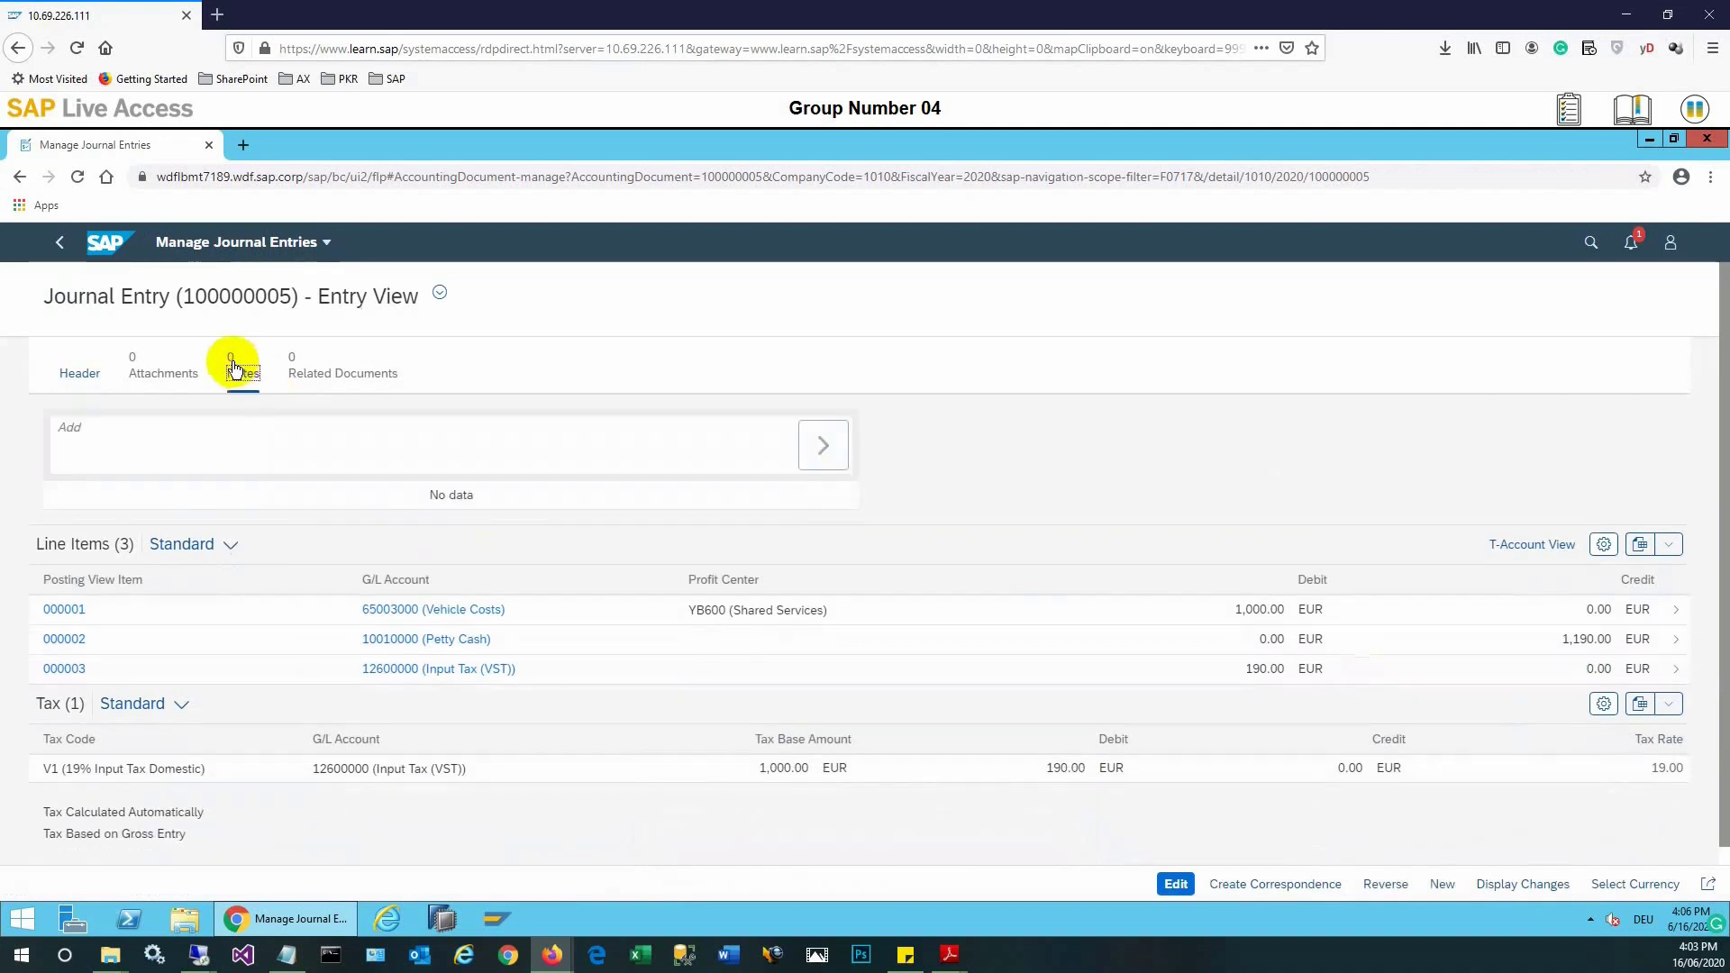
{"action": "left_click", "coordinate": [255, 445]}
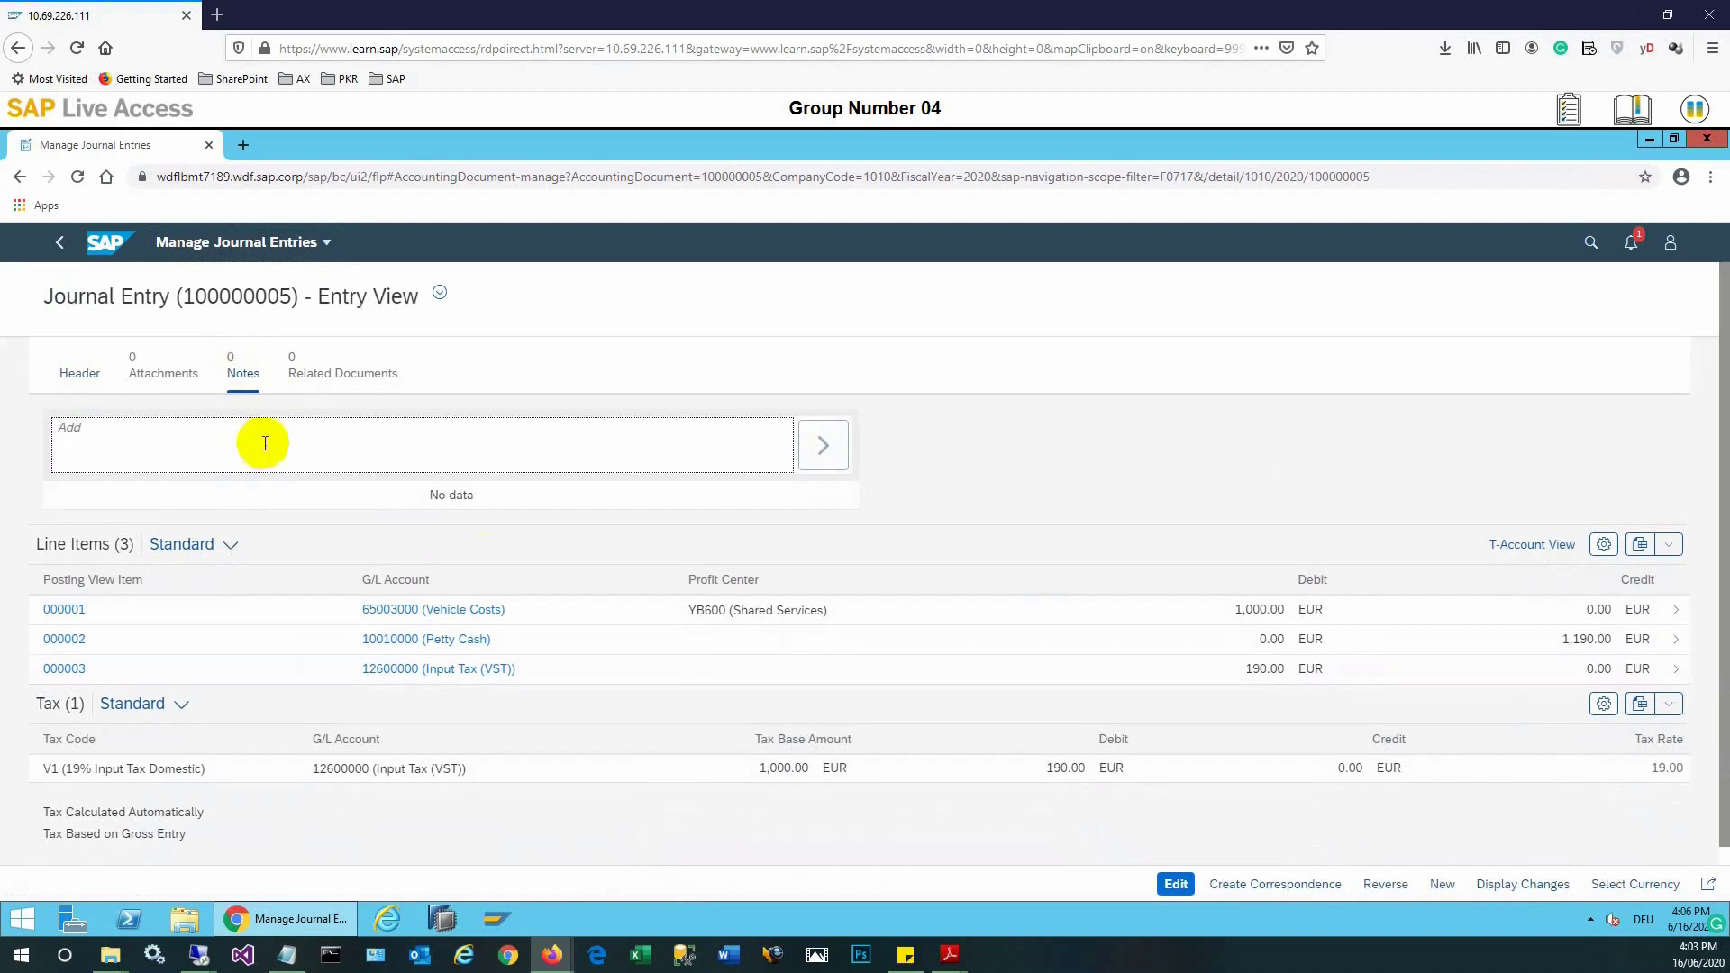
{"action": "type", "text": "Sample P"}
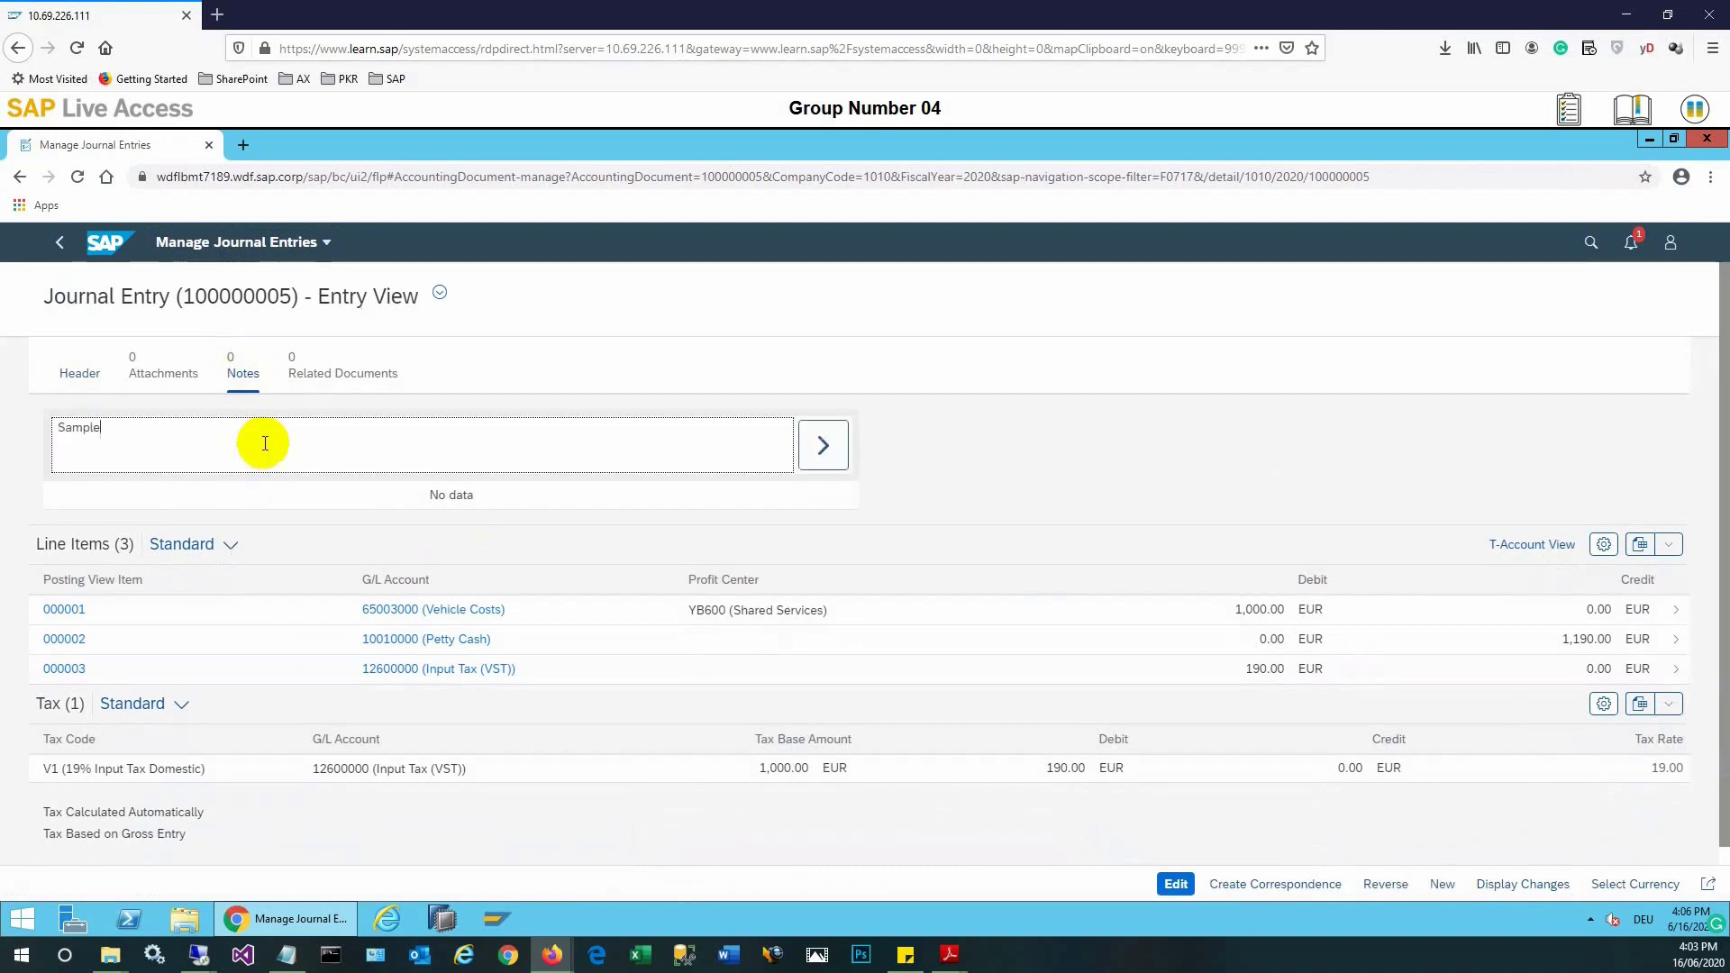
{"action": "type", "text": "ost 04"}
{"action": "left_click", "coordinate": [824, 451]}
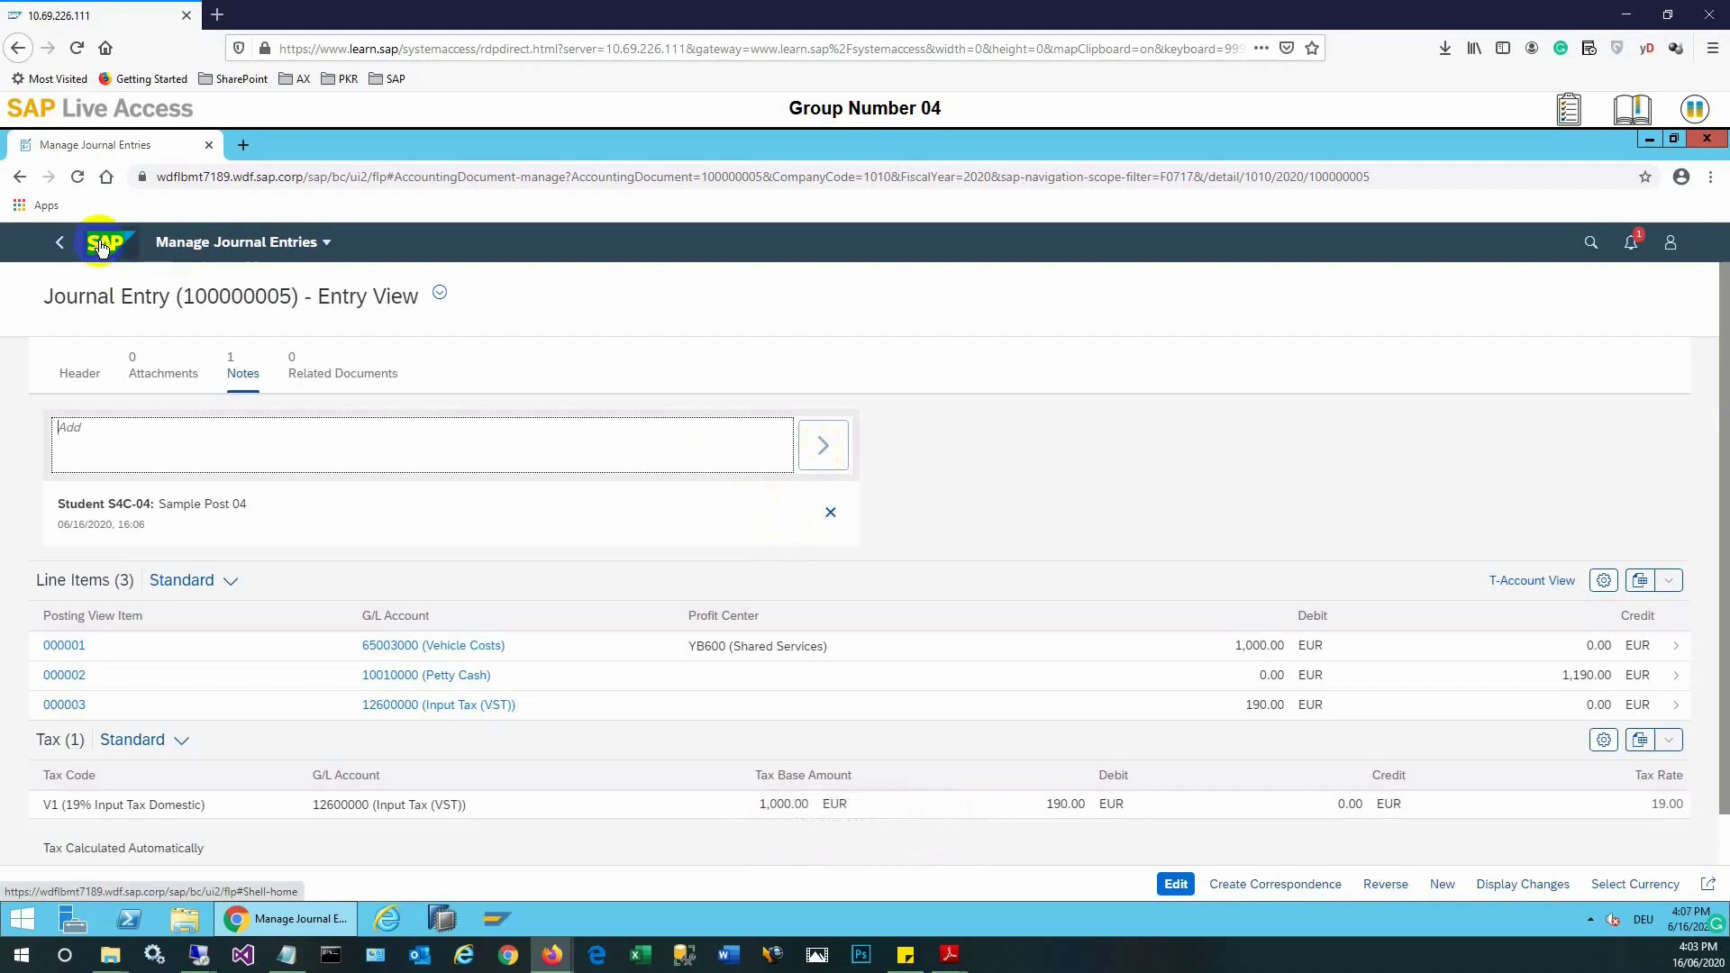
{"action": "left_click", "coordinate": [101, 248]}
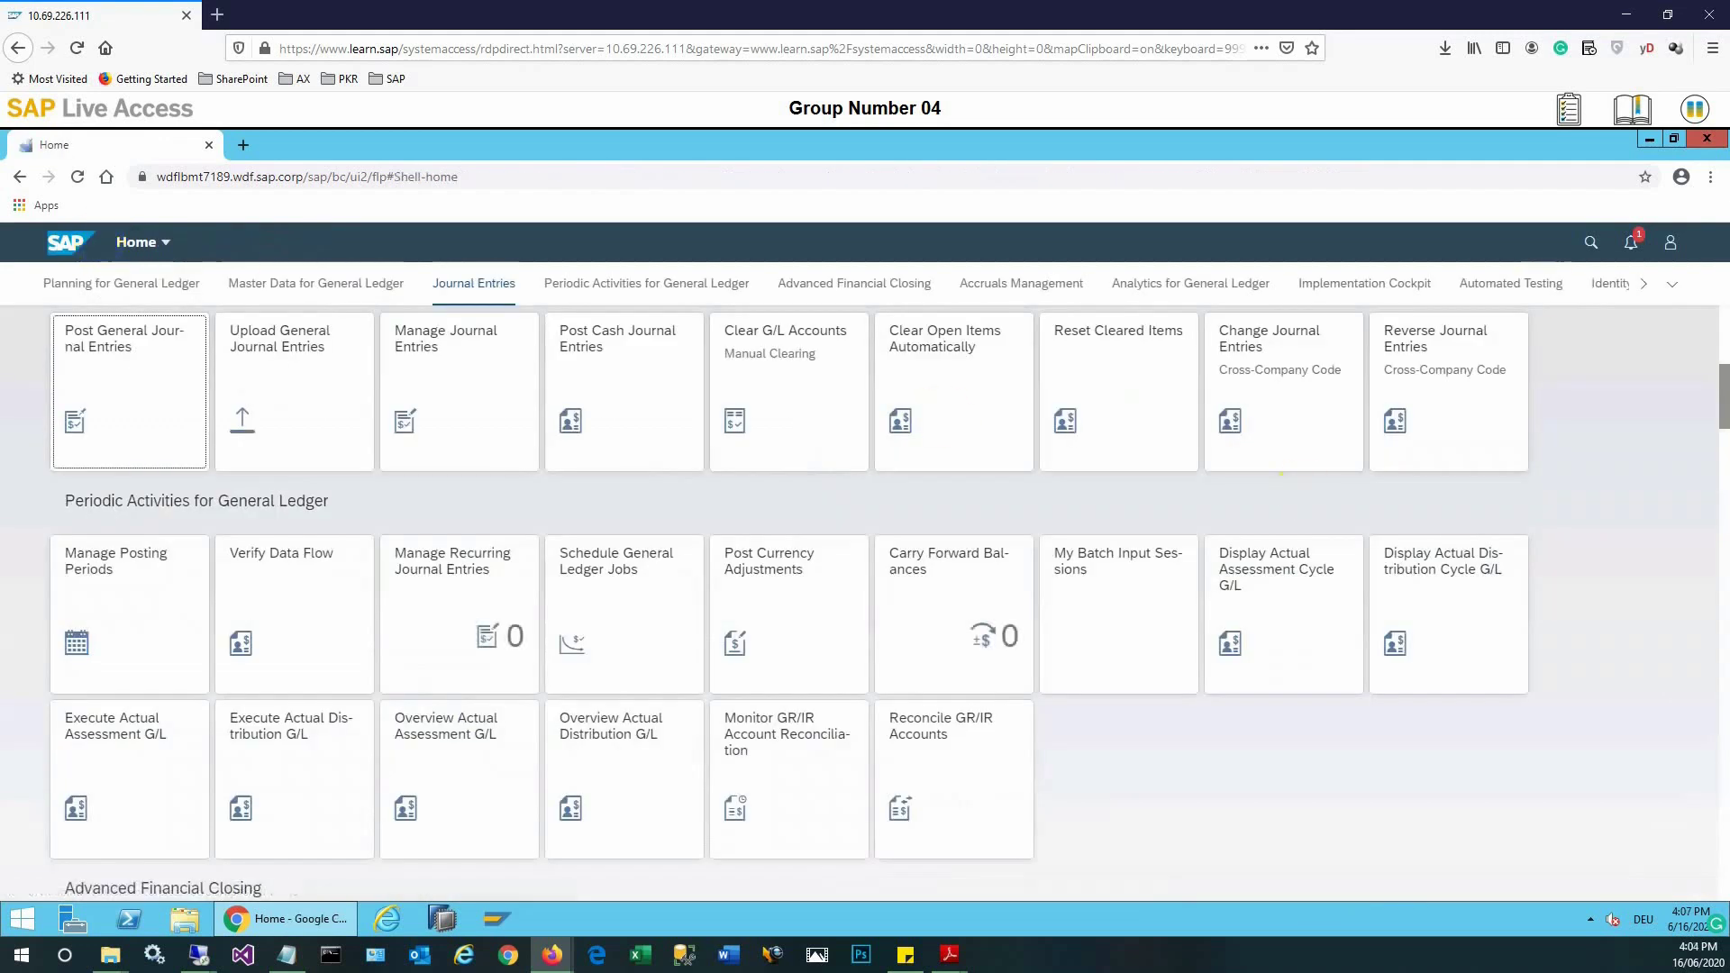